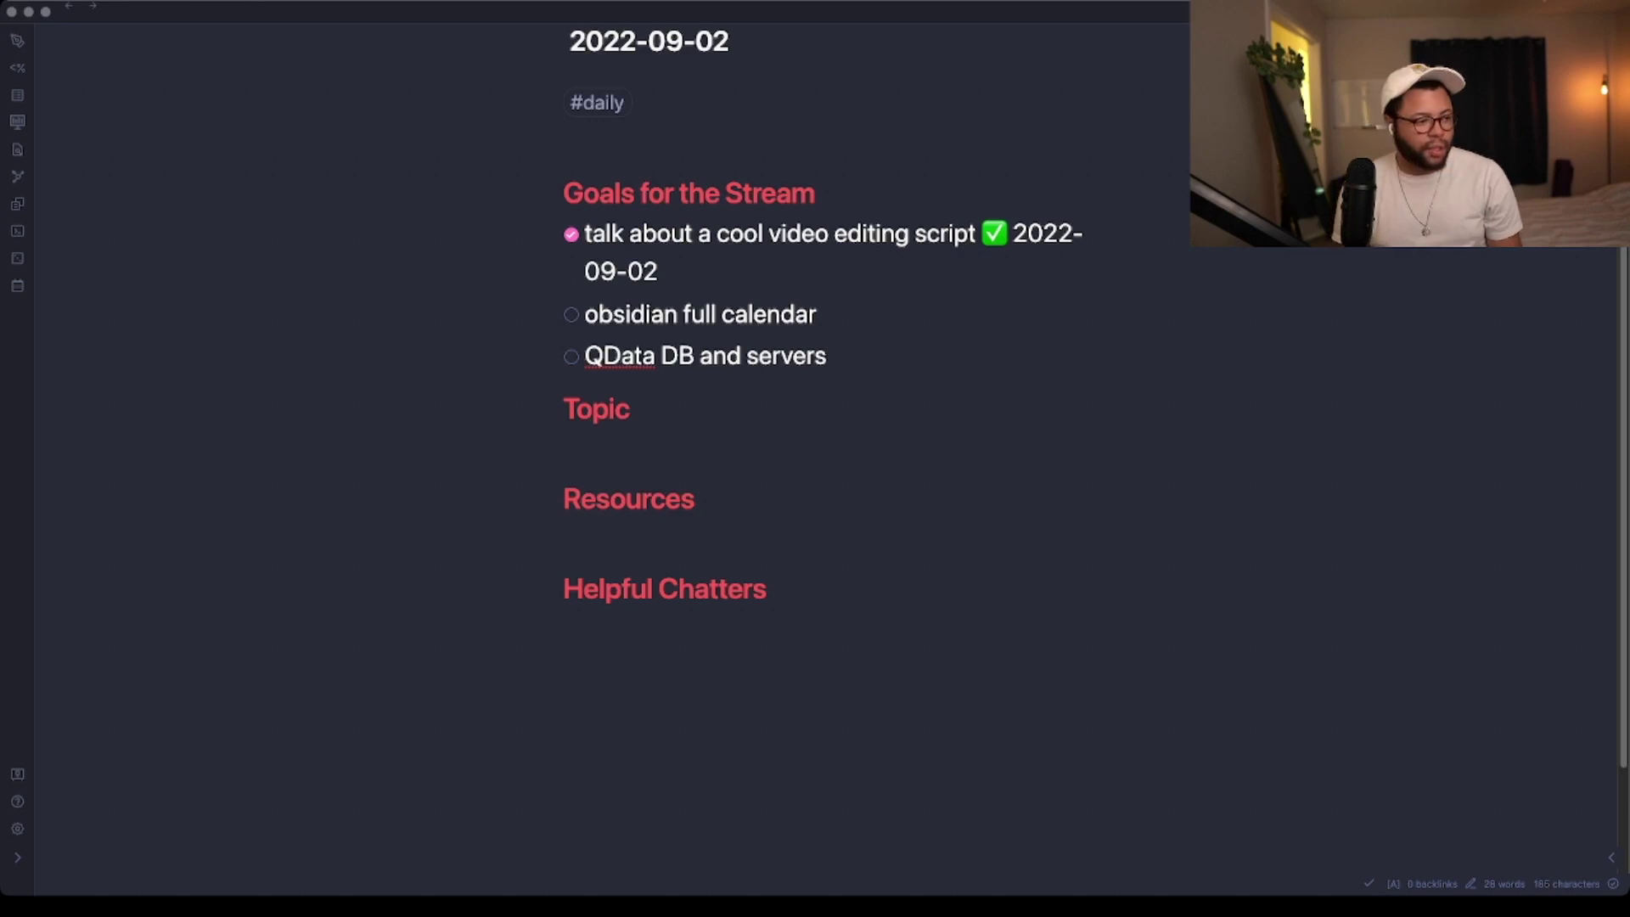
# Search the community plugins for "obsidian full", install and enable Full Calendar, and check its options
pyautogui.click(564, 409)
pyautogui.press('super+comma')
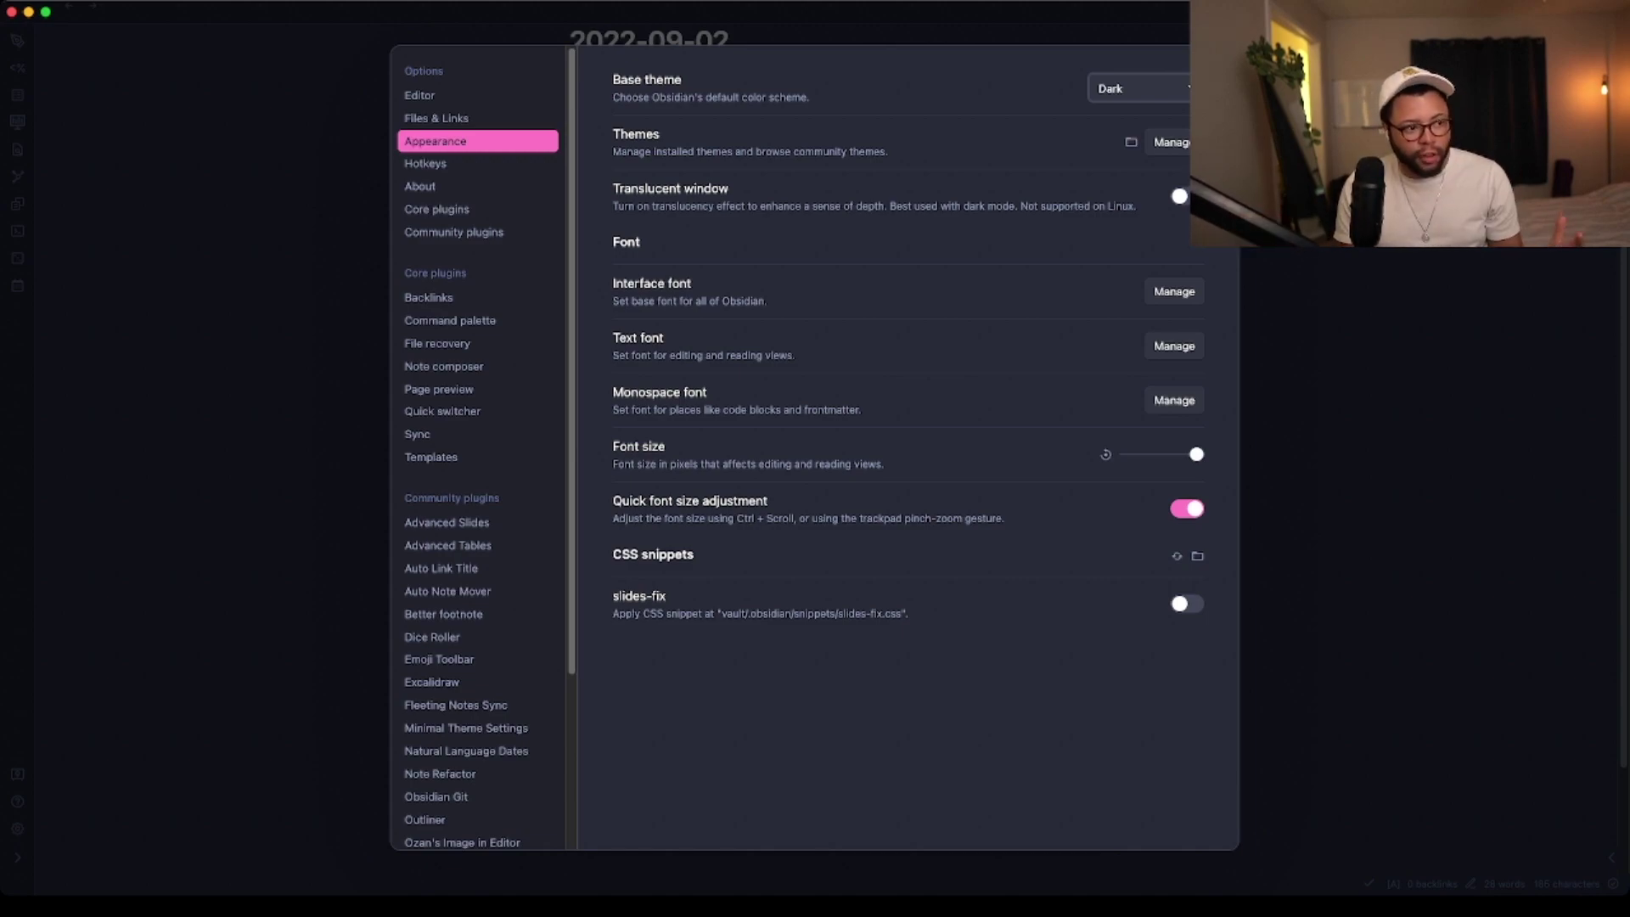
pyautogui.click(453, 233)
pyautogui.click(1175, 142)
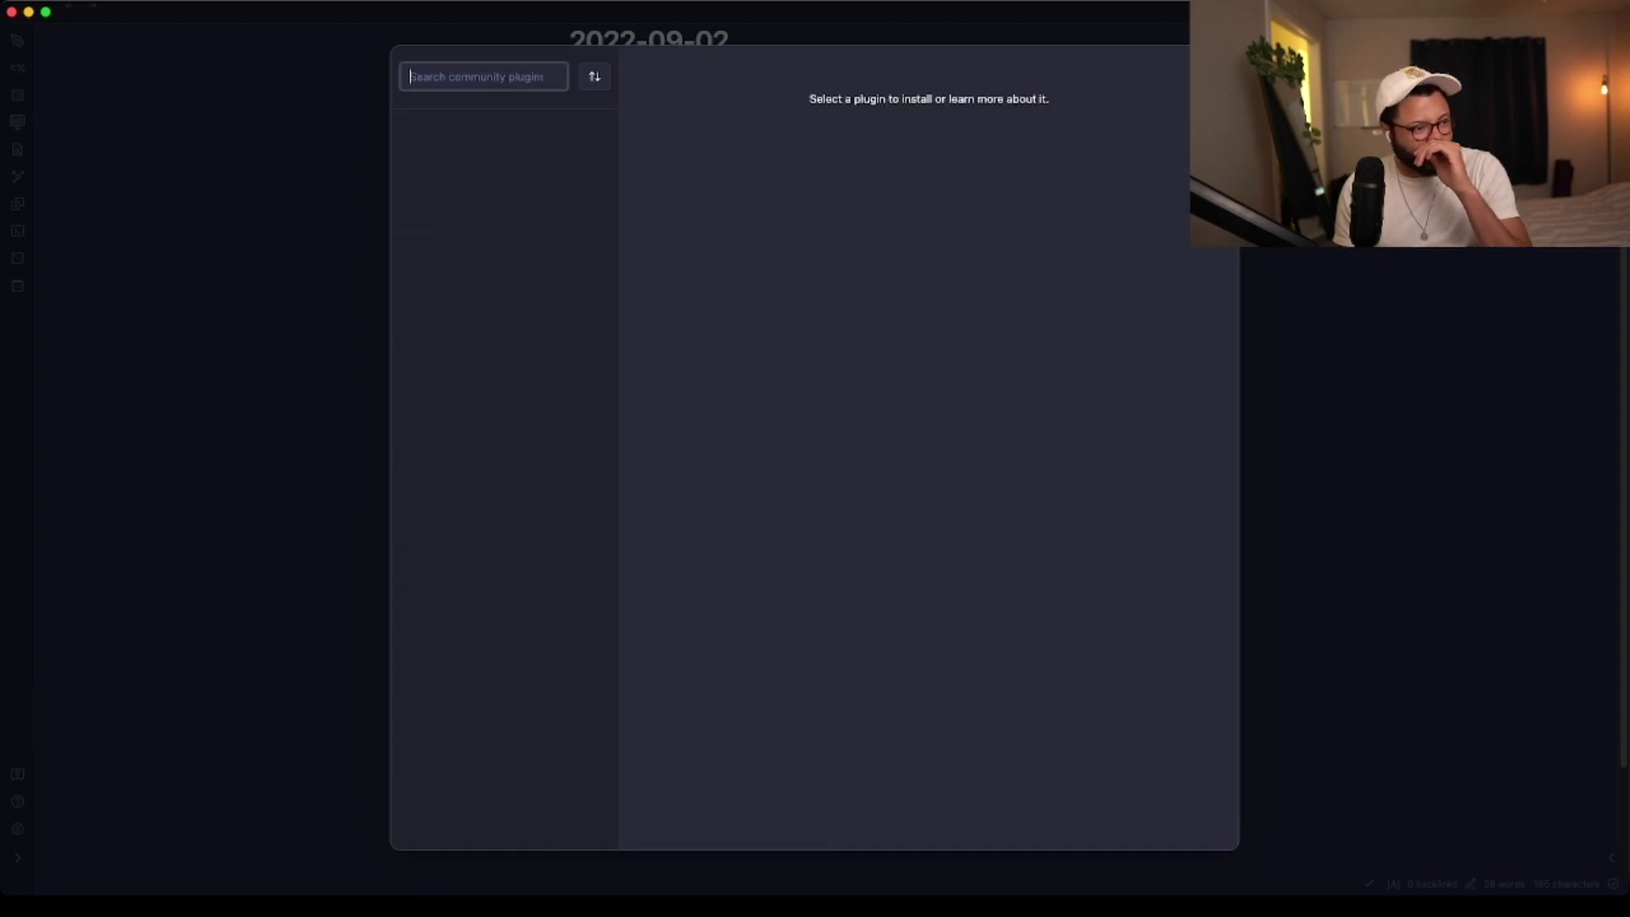
pyautogui.write('obsidi')
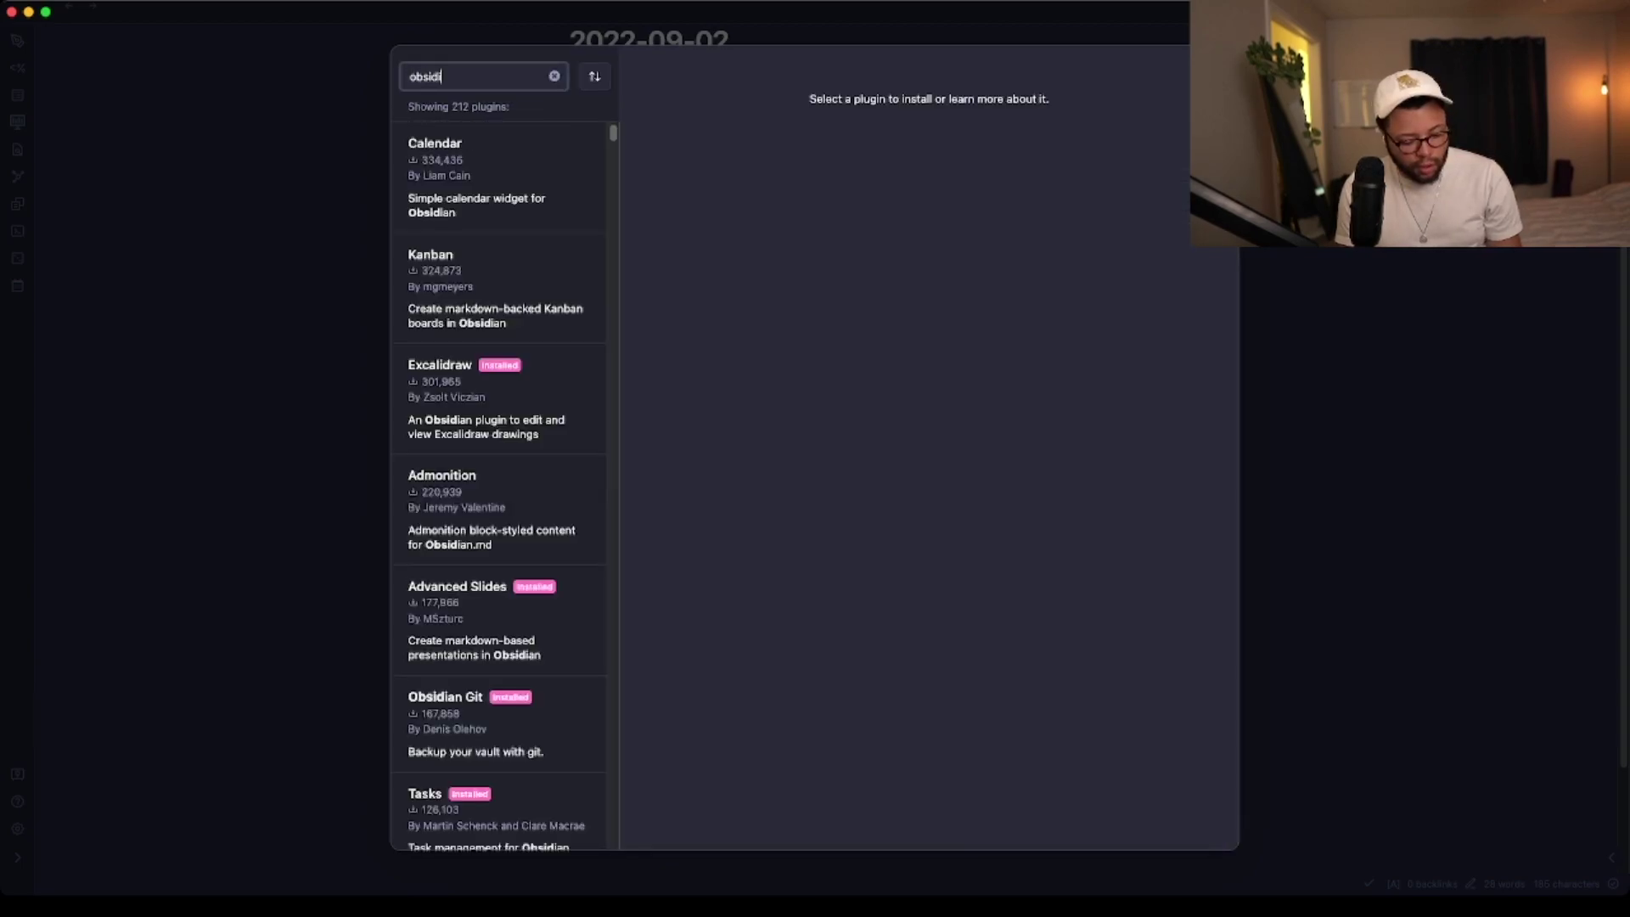
pyautogui.write('an full')
pyautogui.click(509, 200)
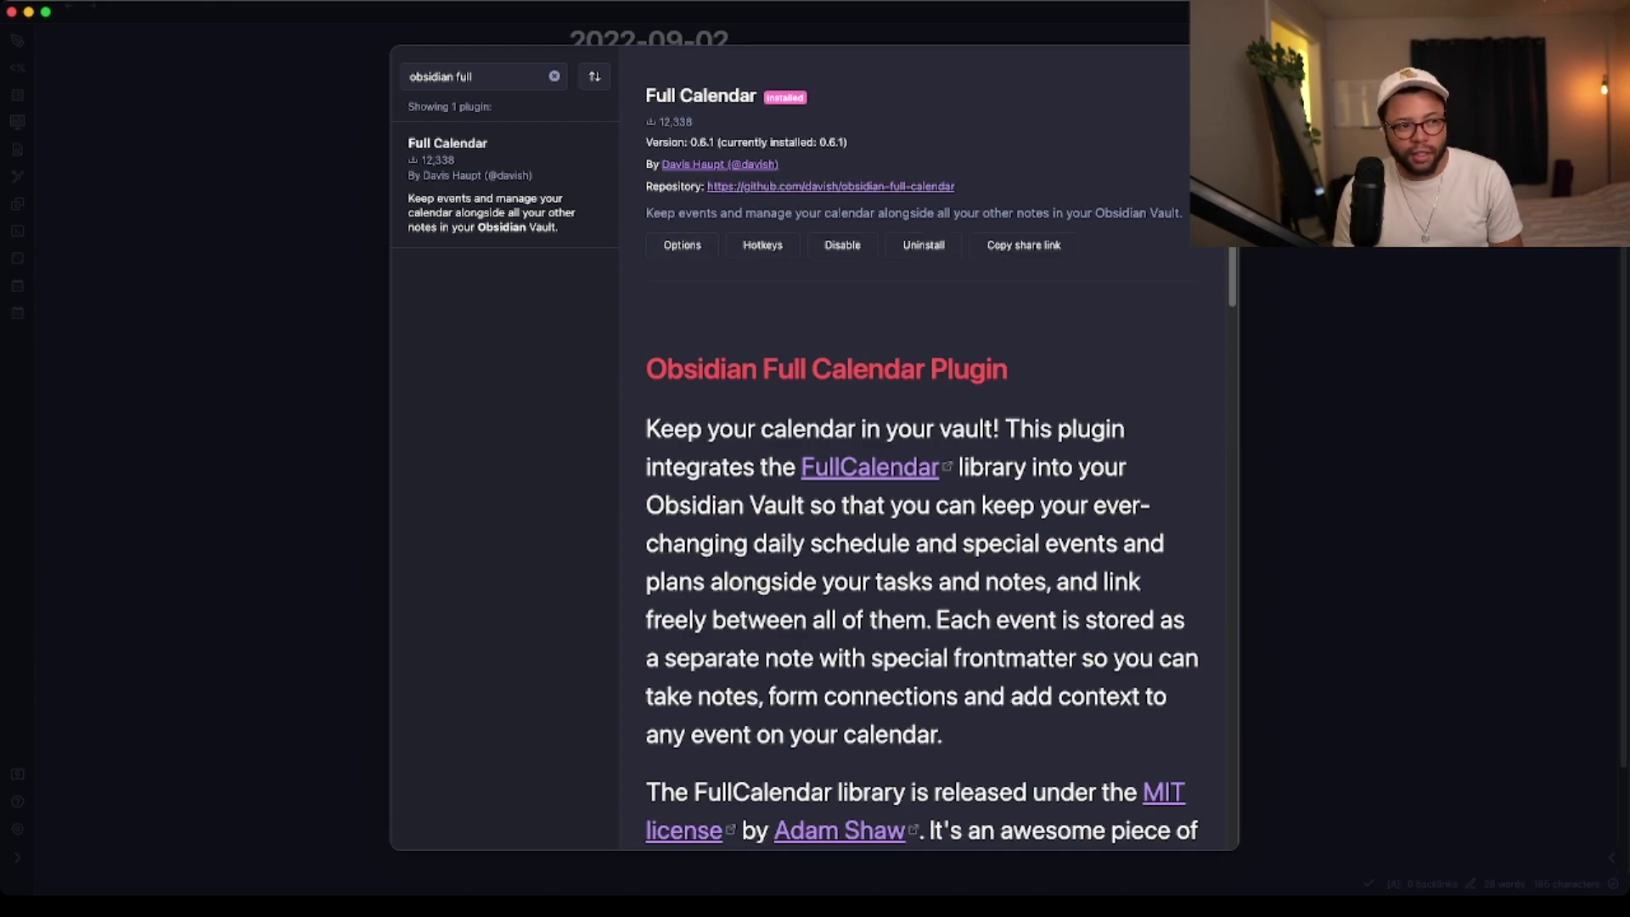
pyautogui.click(682, 245)
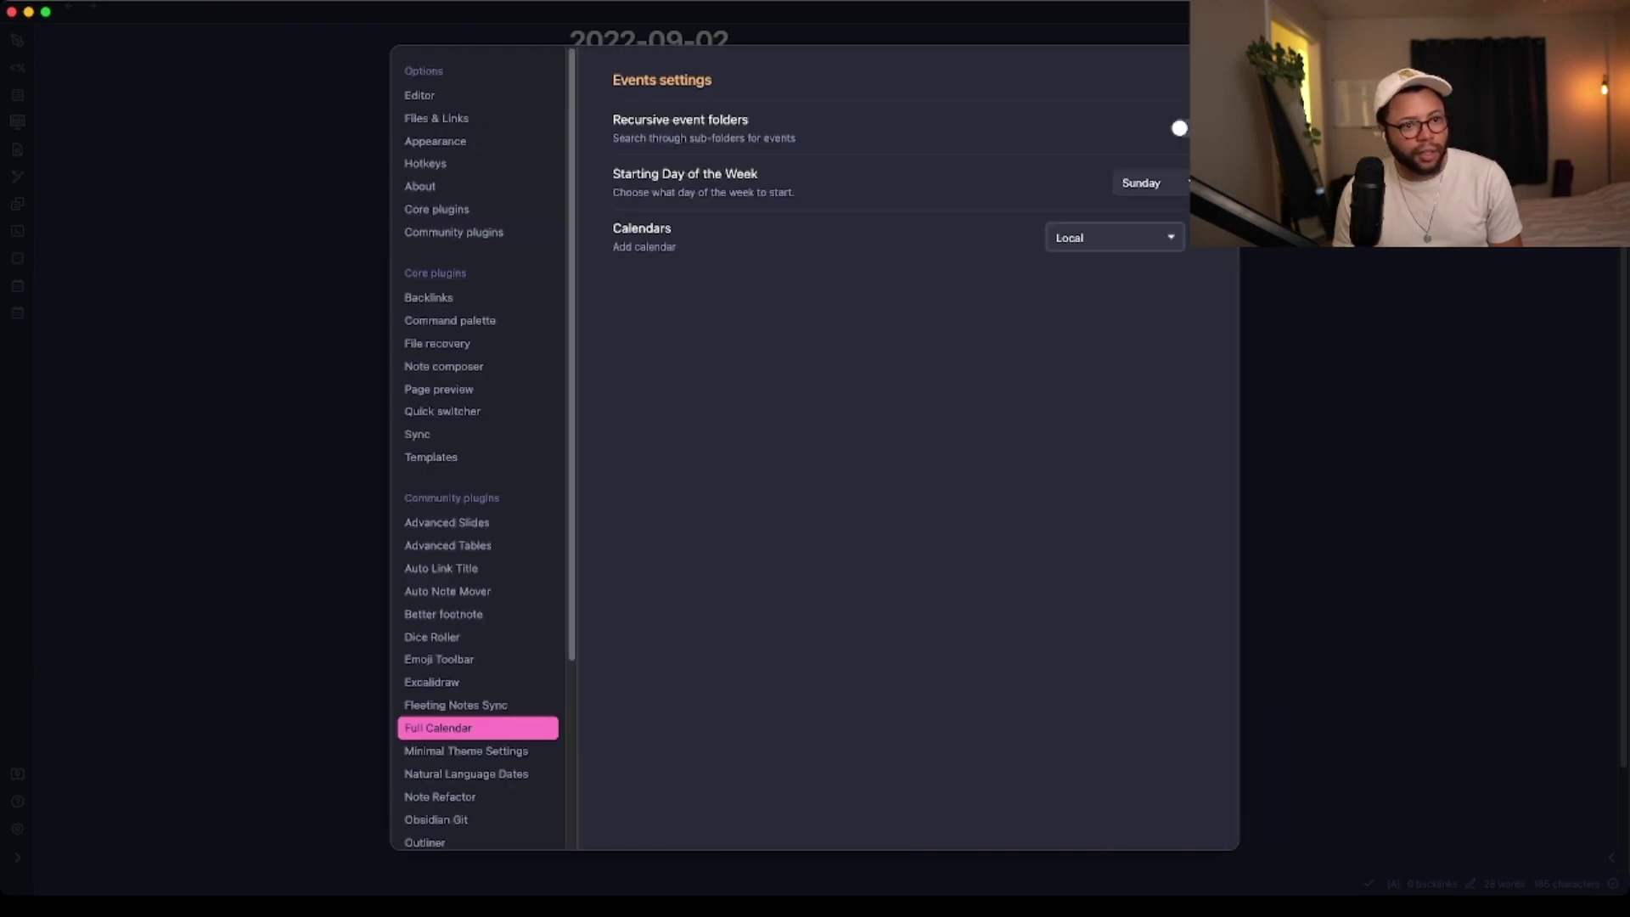
pyautogui.press('Escape')
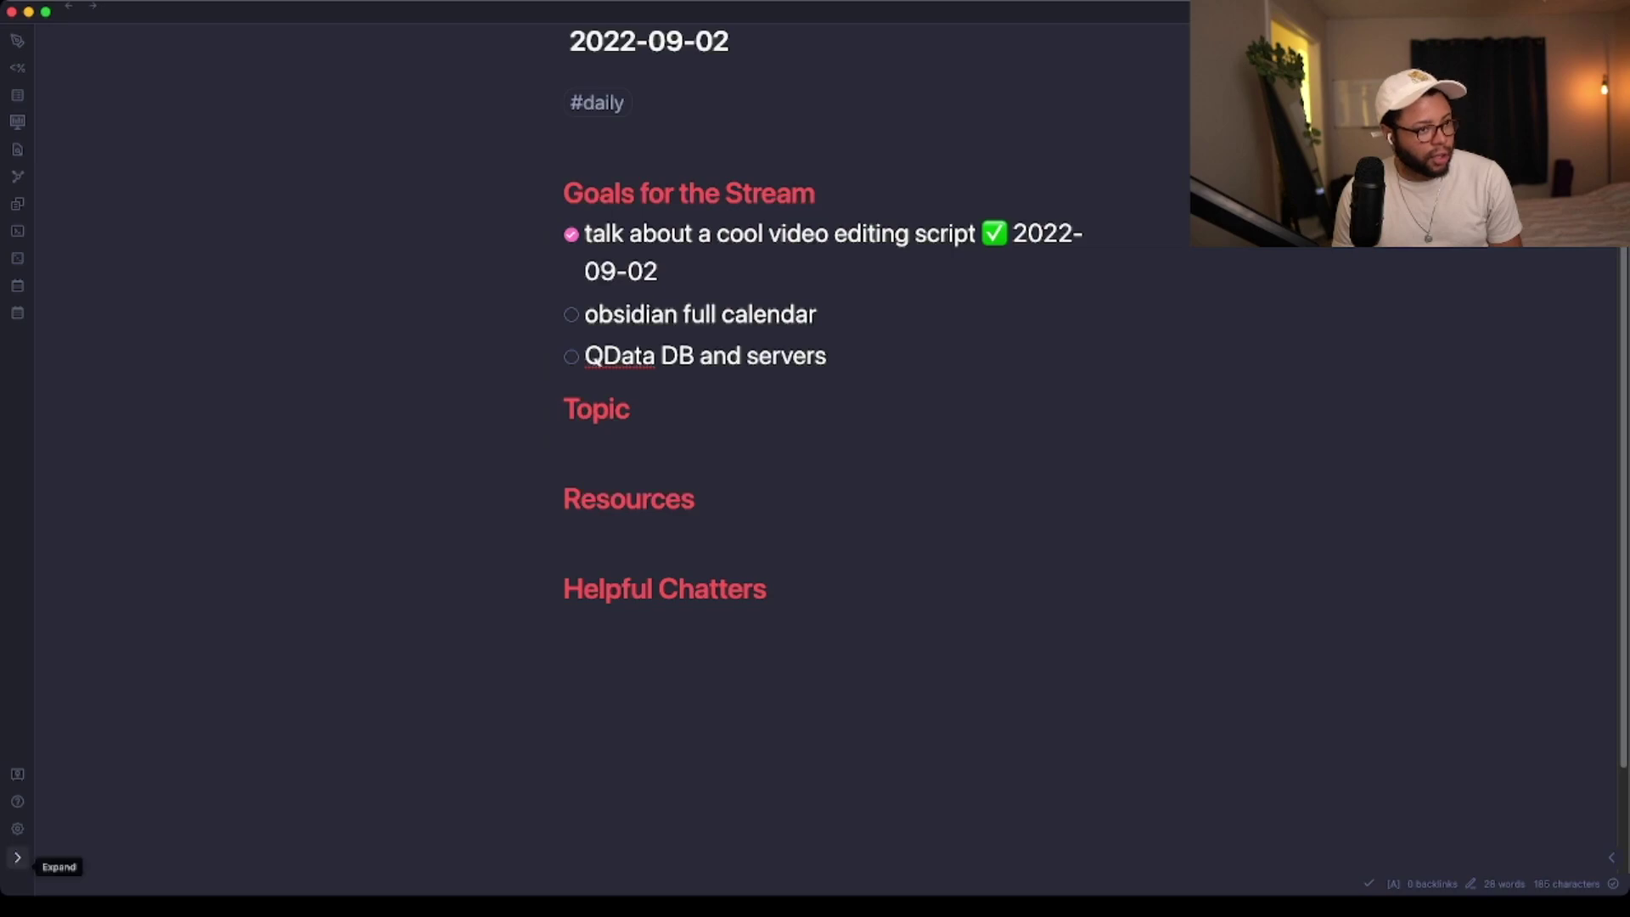
# Show the file explorer and collapse the expanded folders, from _Projects through FleetingNotes
pyautogui.click(17, 858)
pyautogui.click(53, 41)
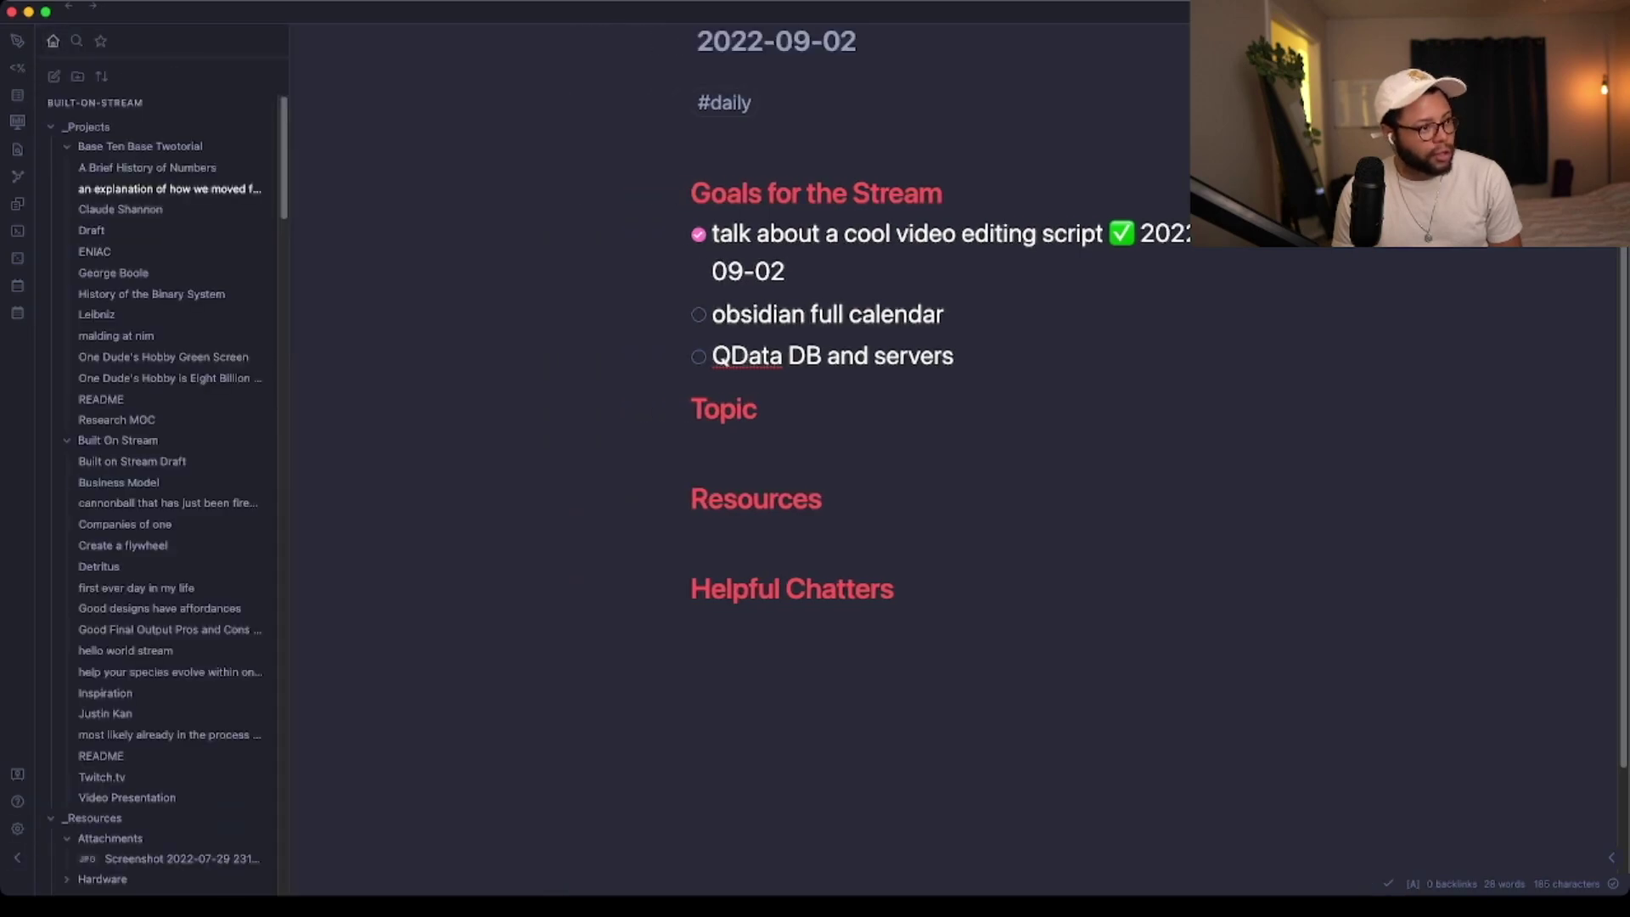
pyautogui.click(86, 126)
pyautogui.click(91, 147)
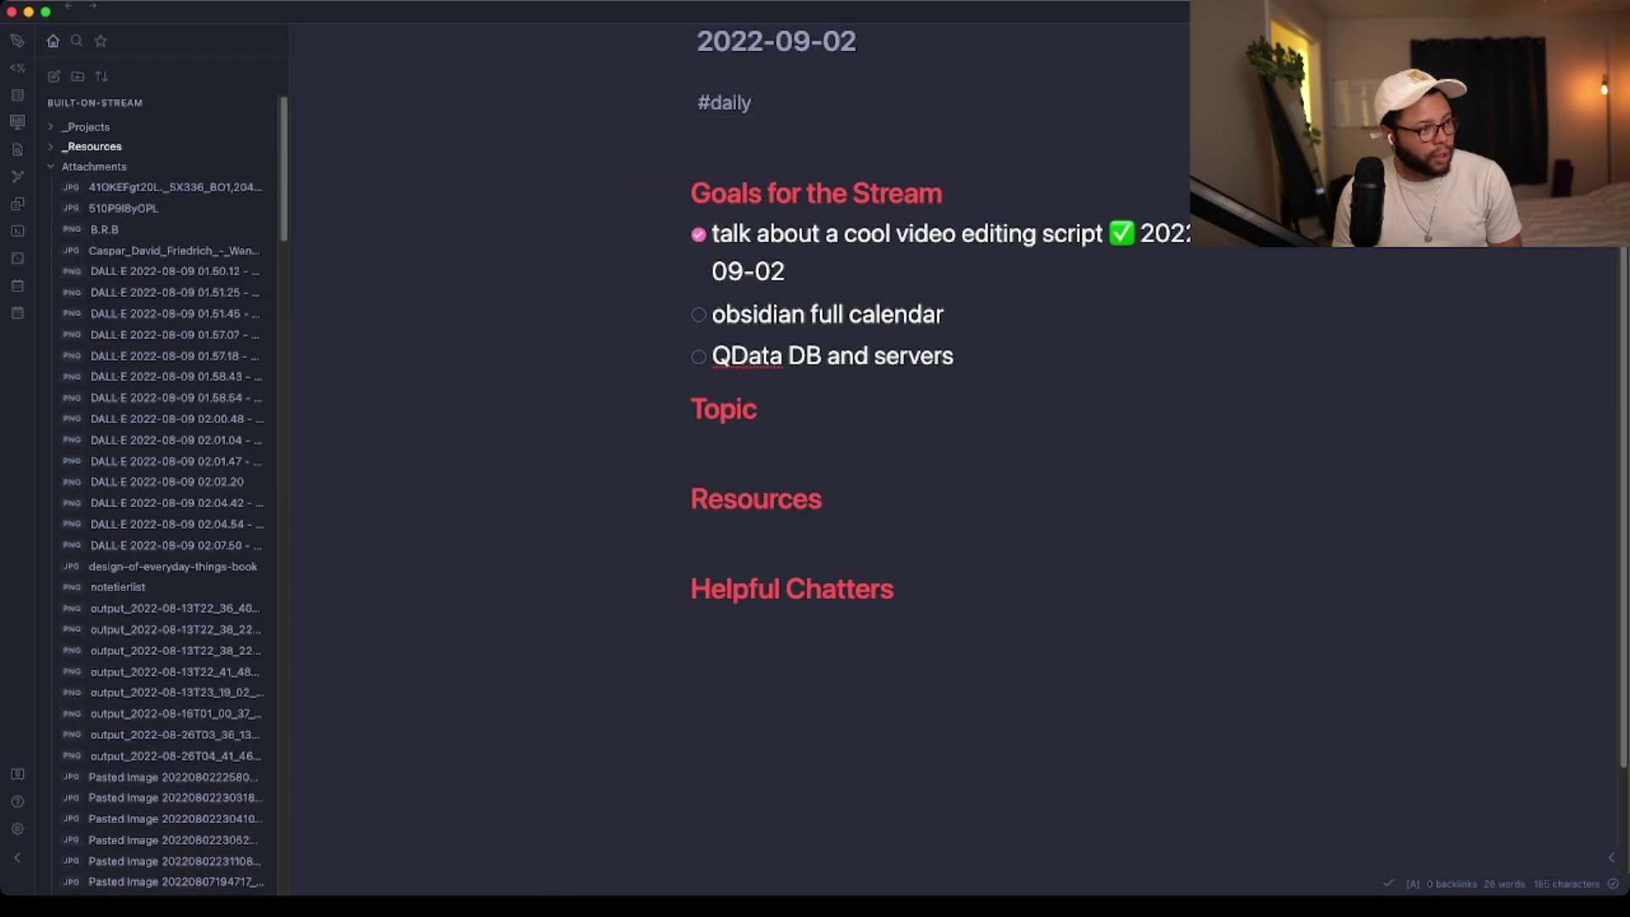
pyautogui.click(93, 167)
pyautogui.click(75, 187)
pyautogui.click(74, 187)
pyautogui.click(75, 187)
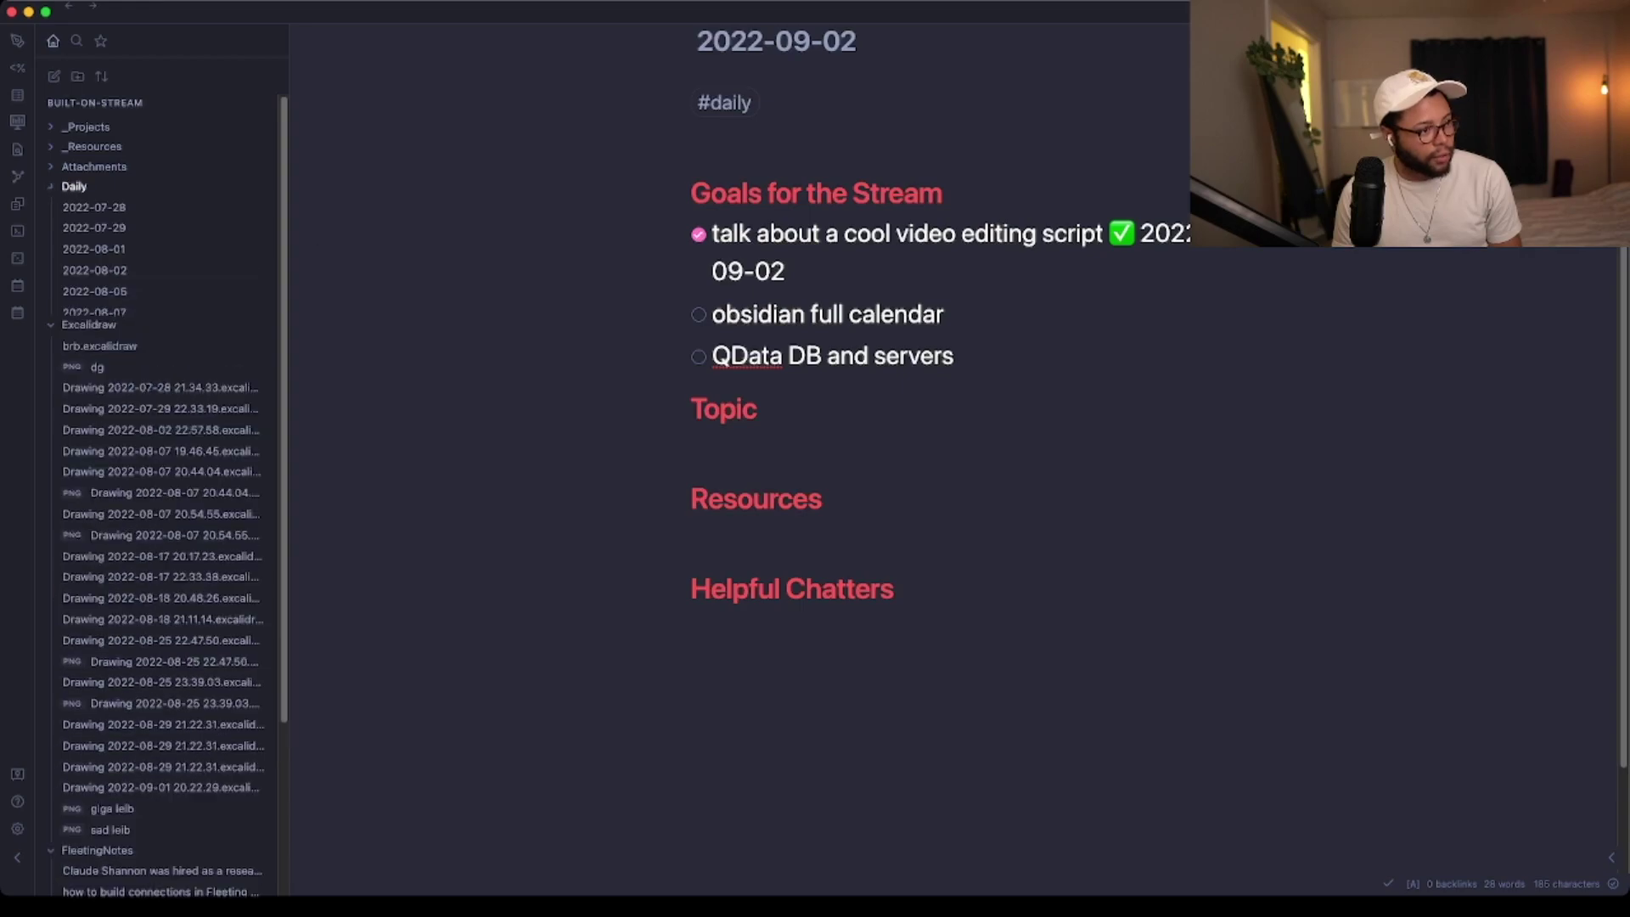
pyautogui.click(89, 207)
pyautogui.click(97, 226)
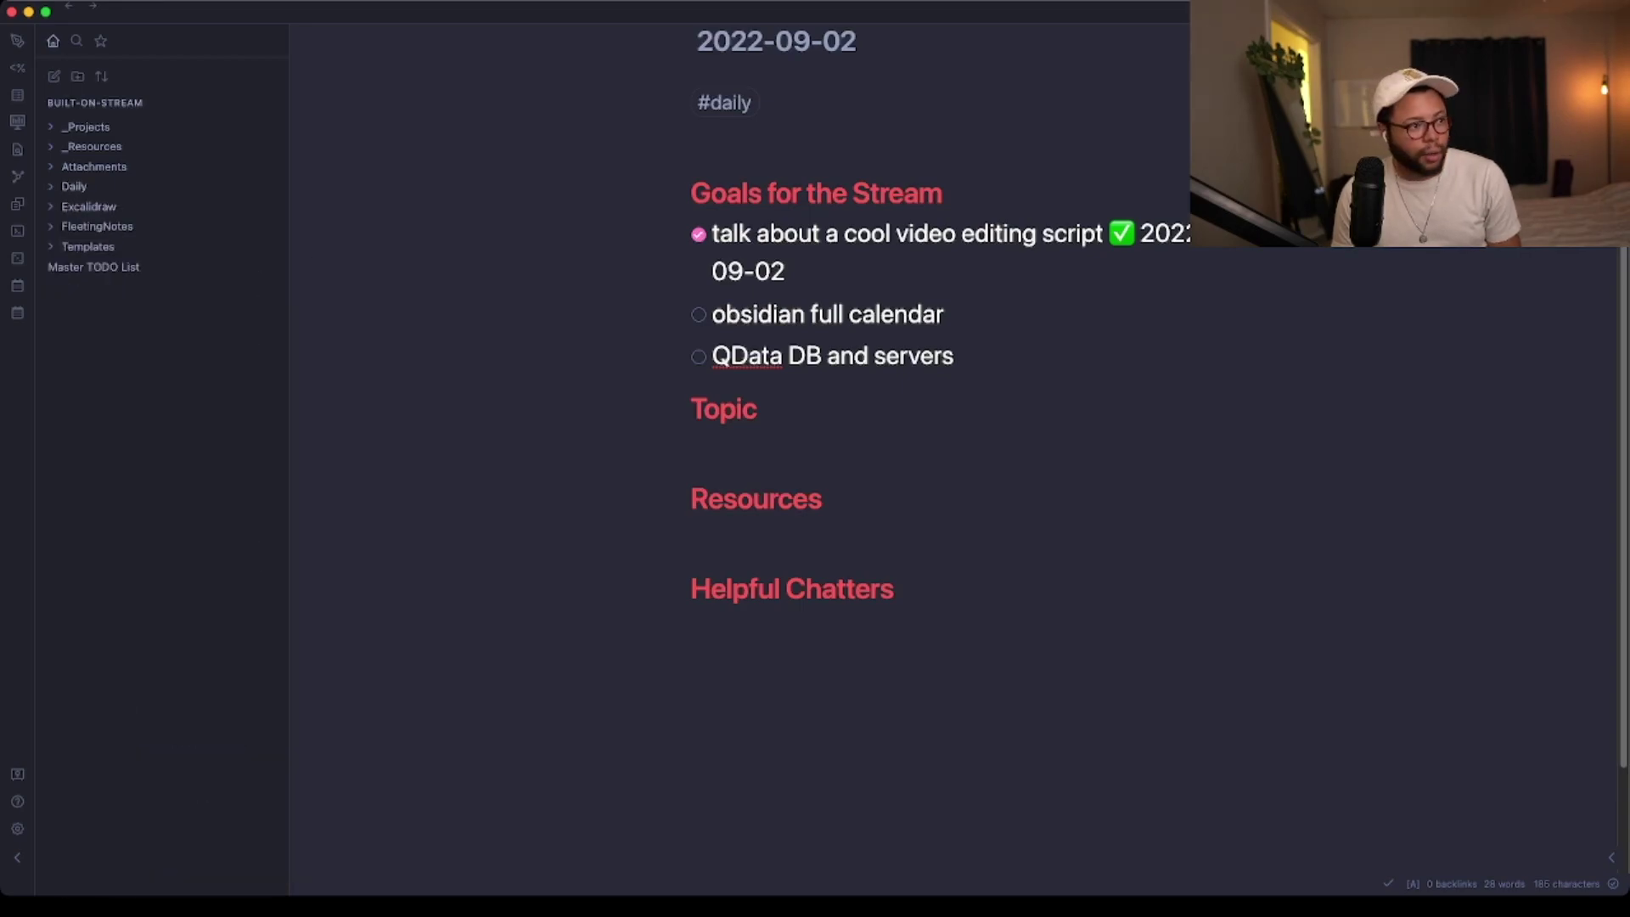
# Create a folder named "calendar" at the root of the vault
pyautogui.click(77, 75)
pyautogui.write('calendar')
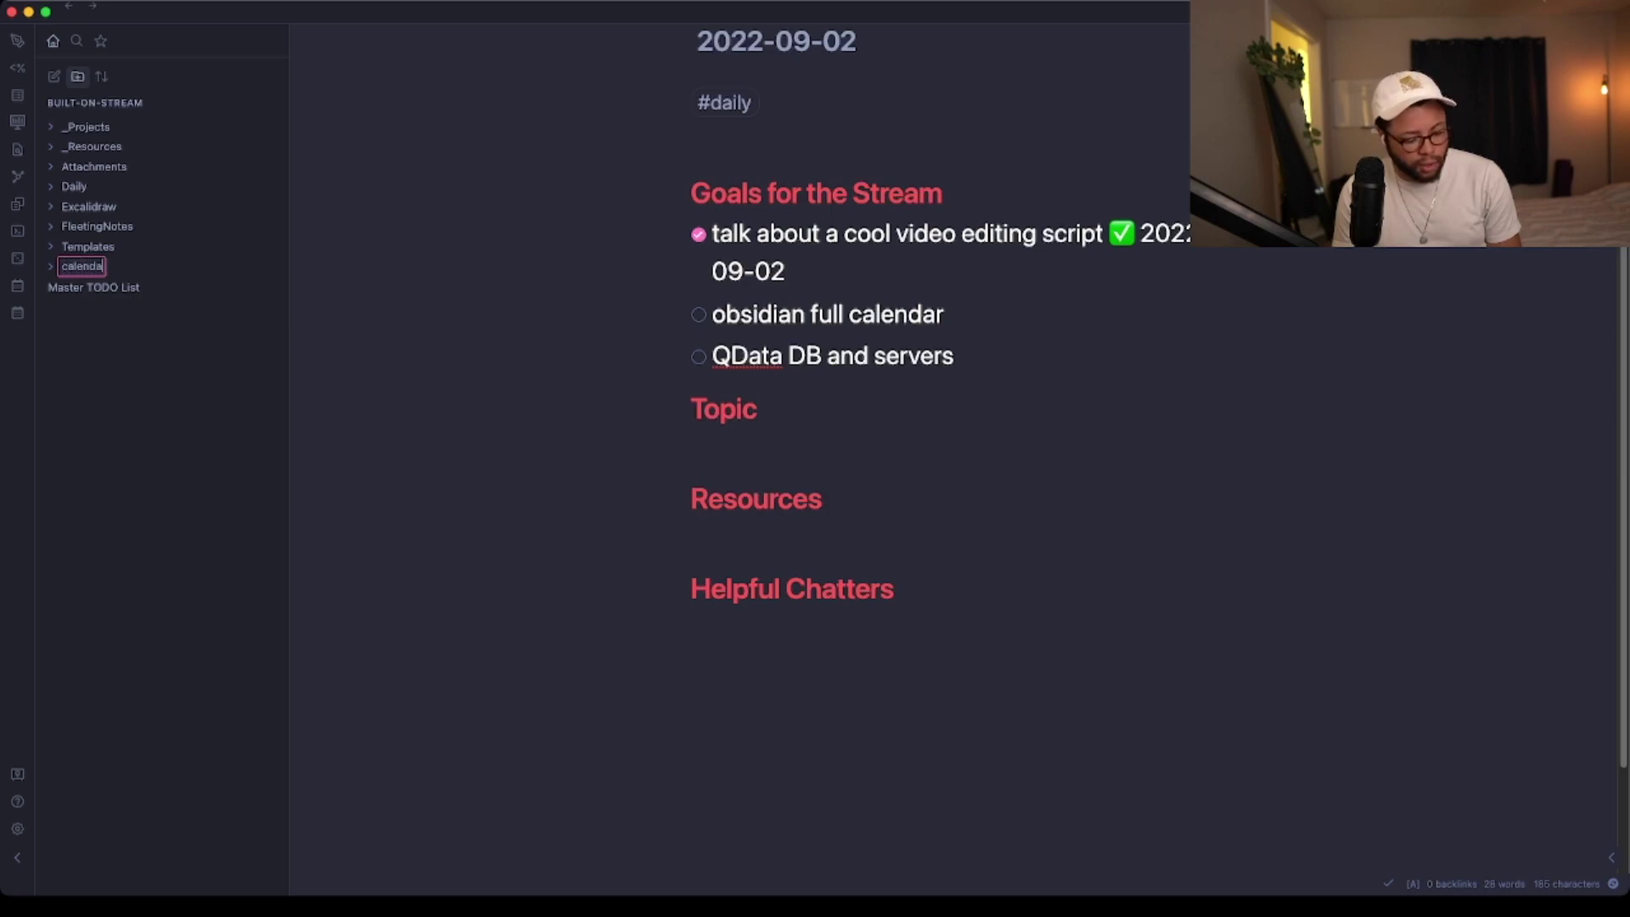
pyautogui.press('Return')
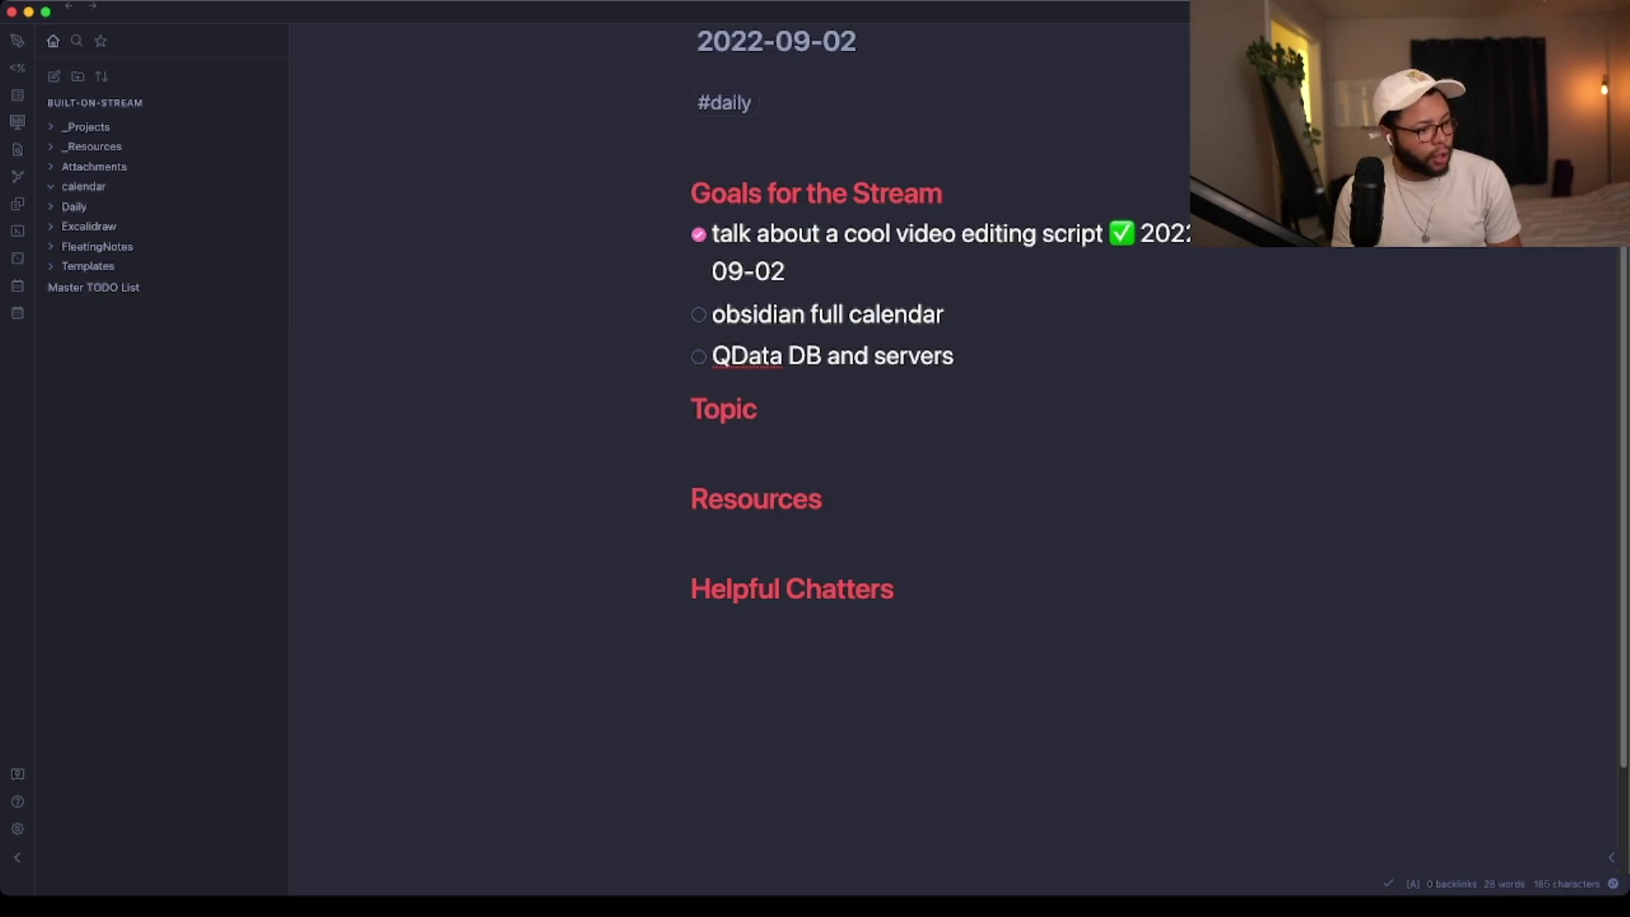
pyautogui.click(17, 828)
pyautogui.press('Escape')
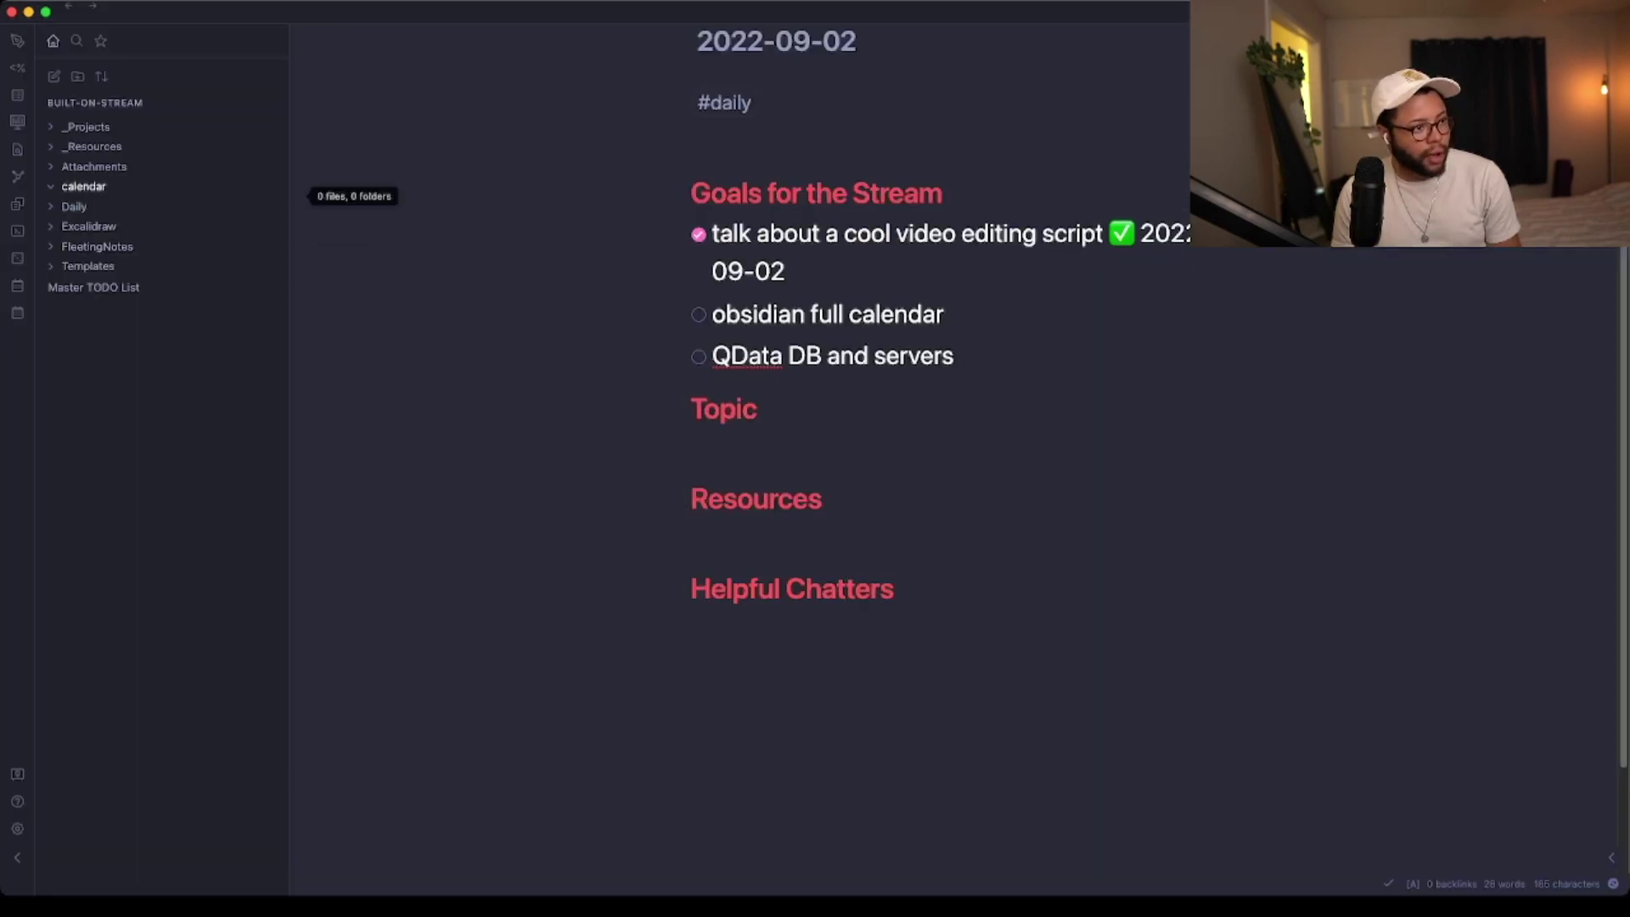
# Create a subfolder named "stream" inside the calendar folder and expand it
pyautogui.rightClick(94, 188)
pyautogui.click(153, 227)
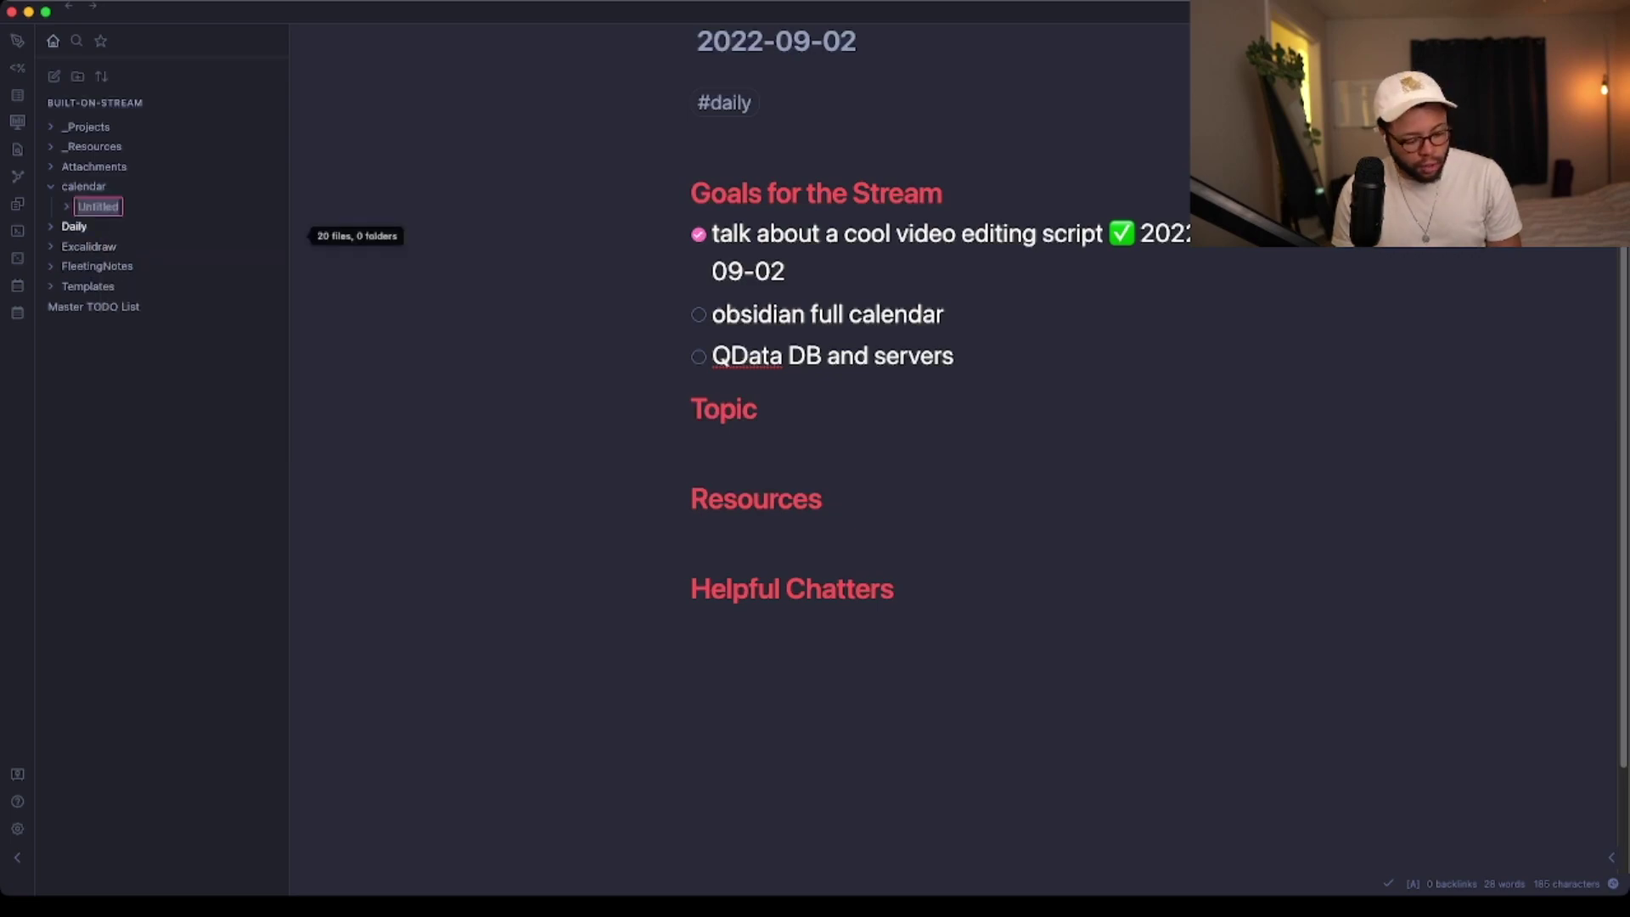
pyautogui.write('stream')
pyautogui.press('Return')
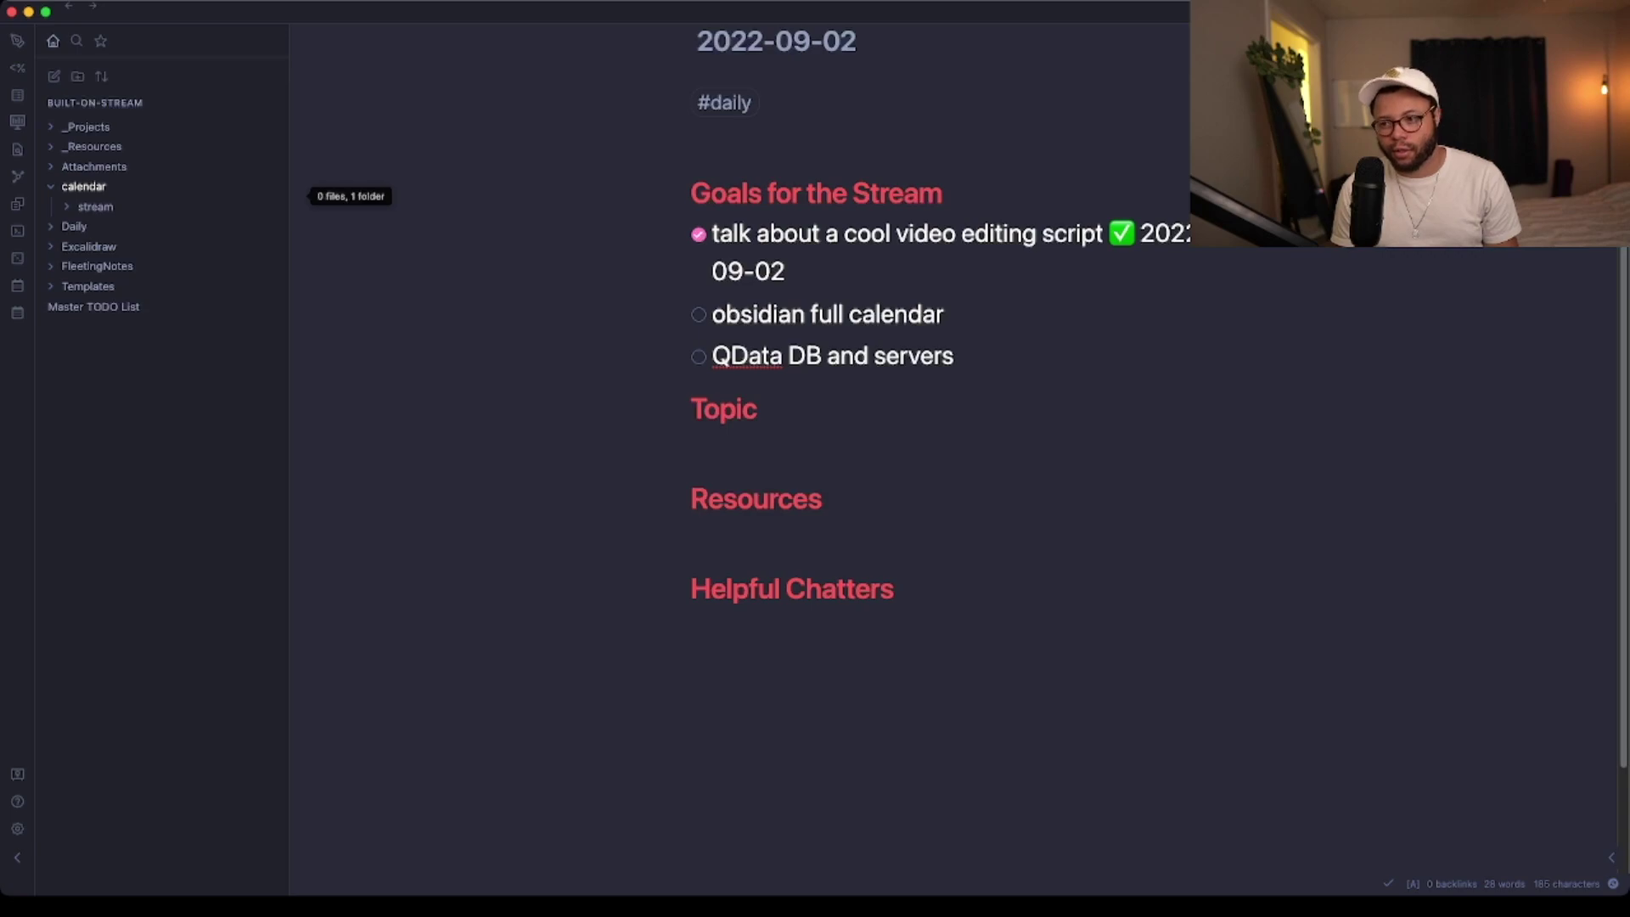
pyautogui.click(95, 207)
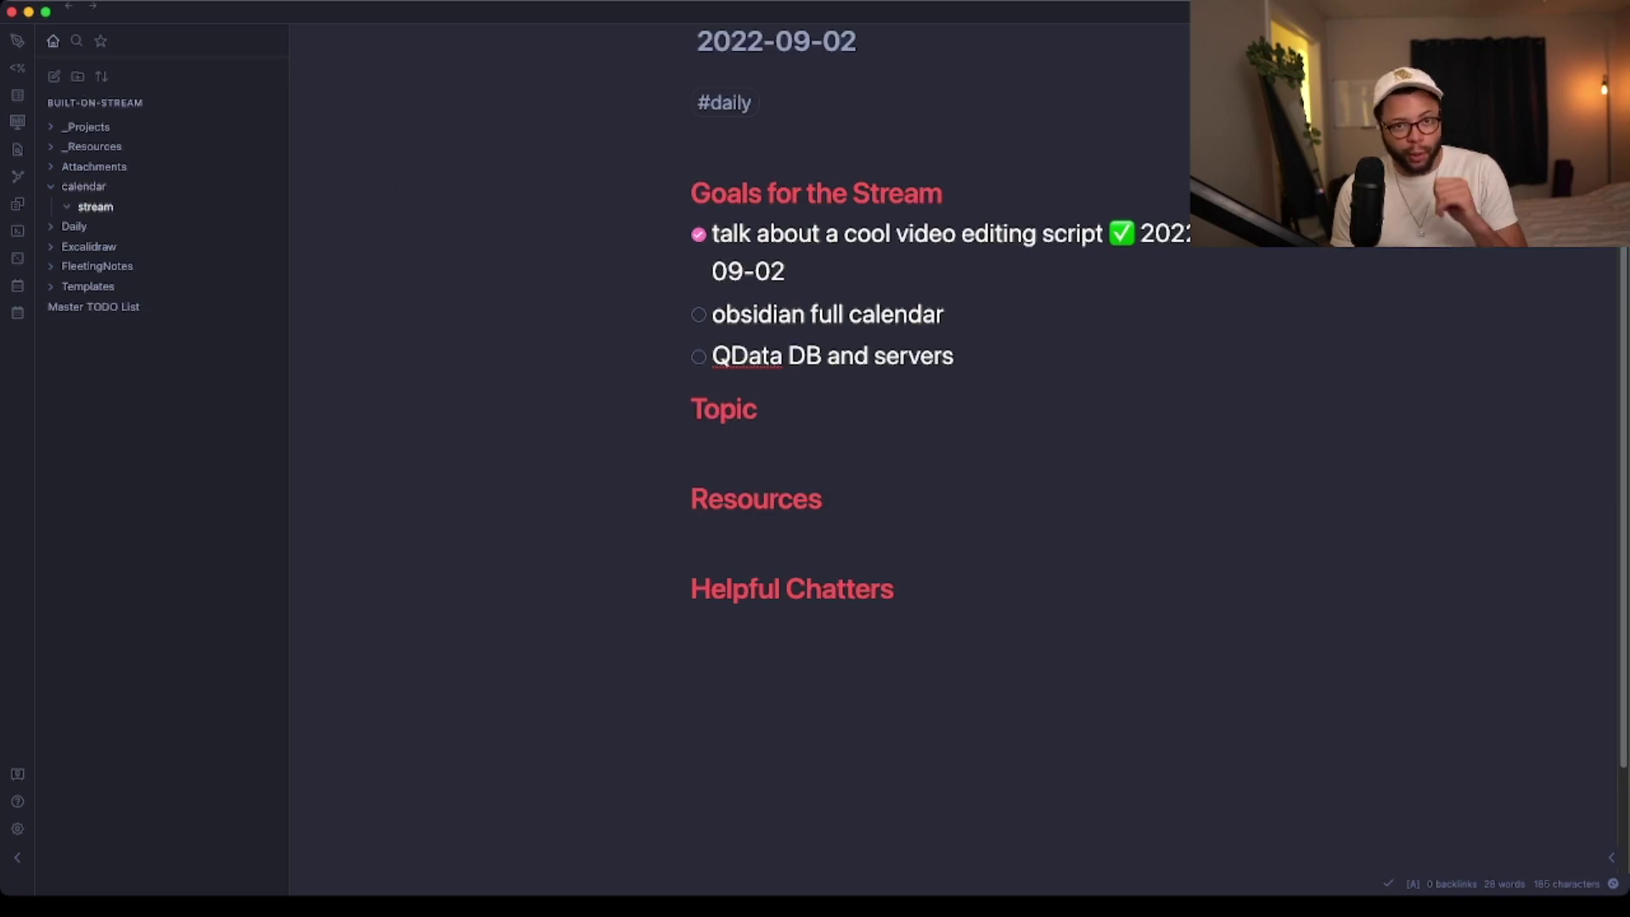
# Create three subfolders named "live", "wow" and "presentation" inside the stream folder
pyautogui.rightClick(96, 208)
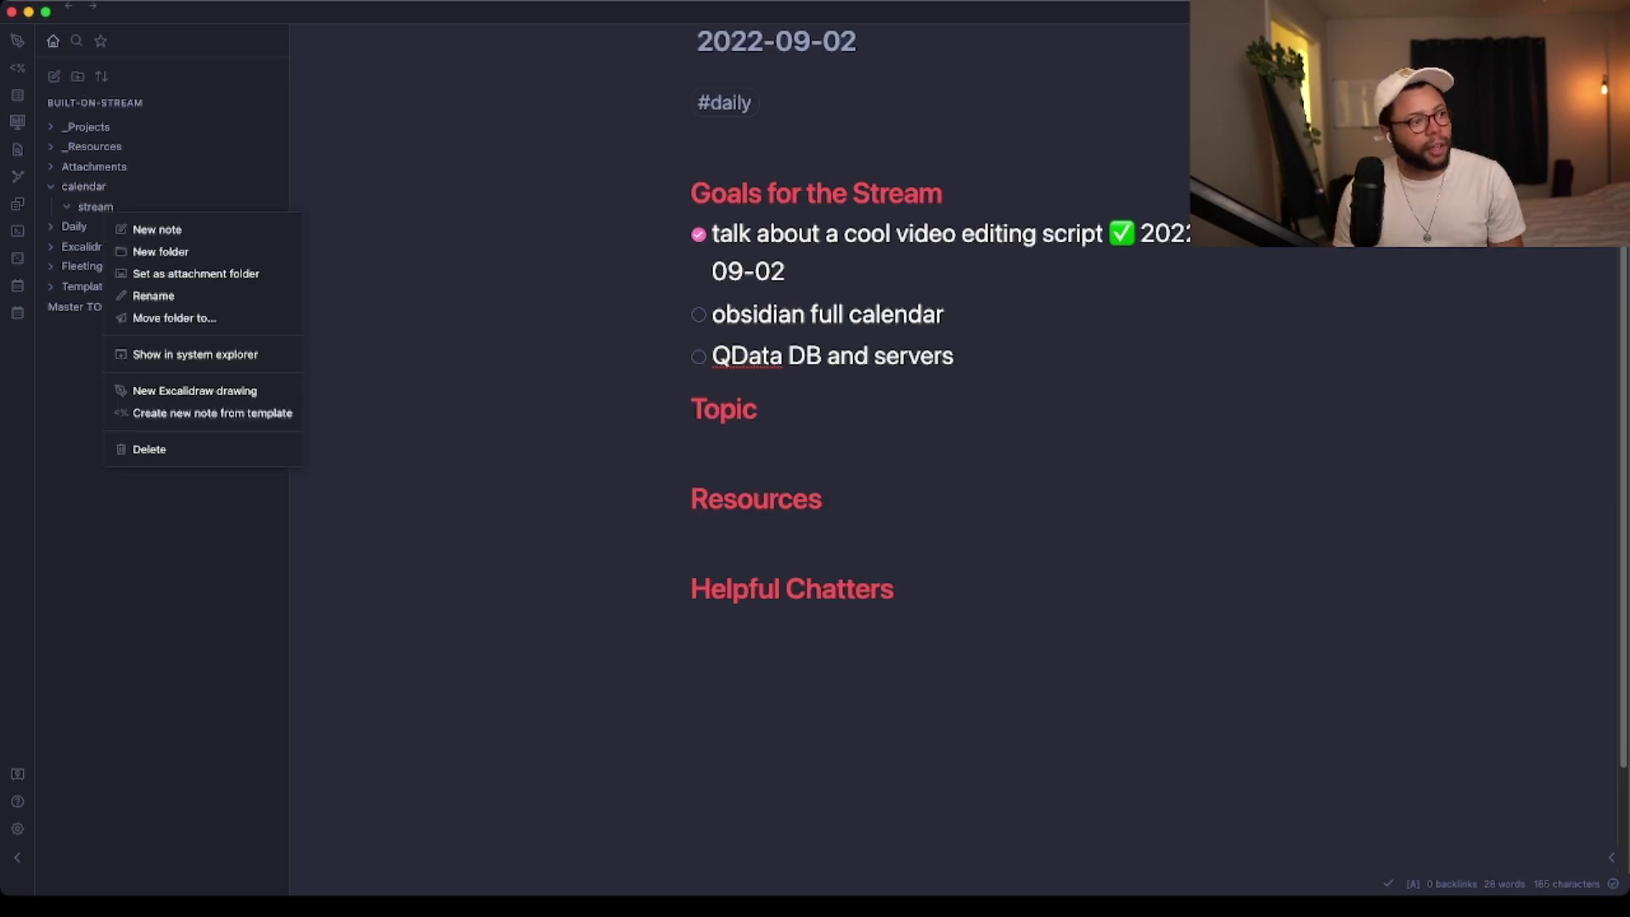
pyautogui.click(153, 246)
pyautogui.write('live')
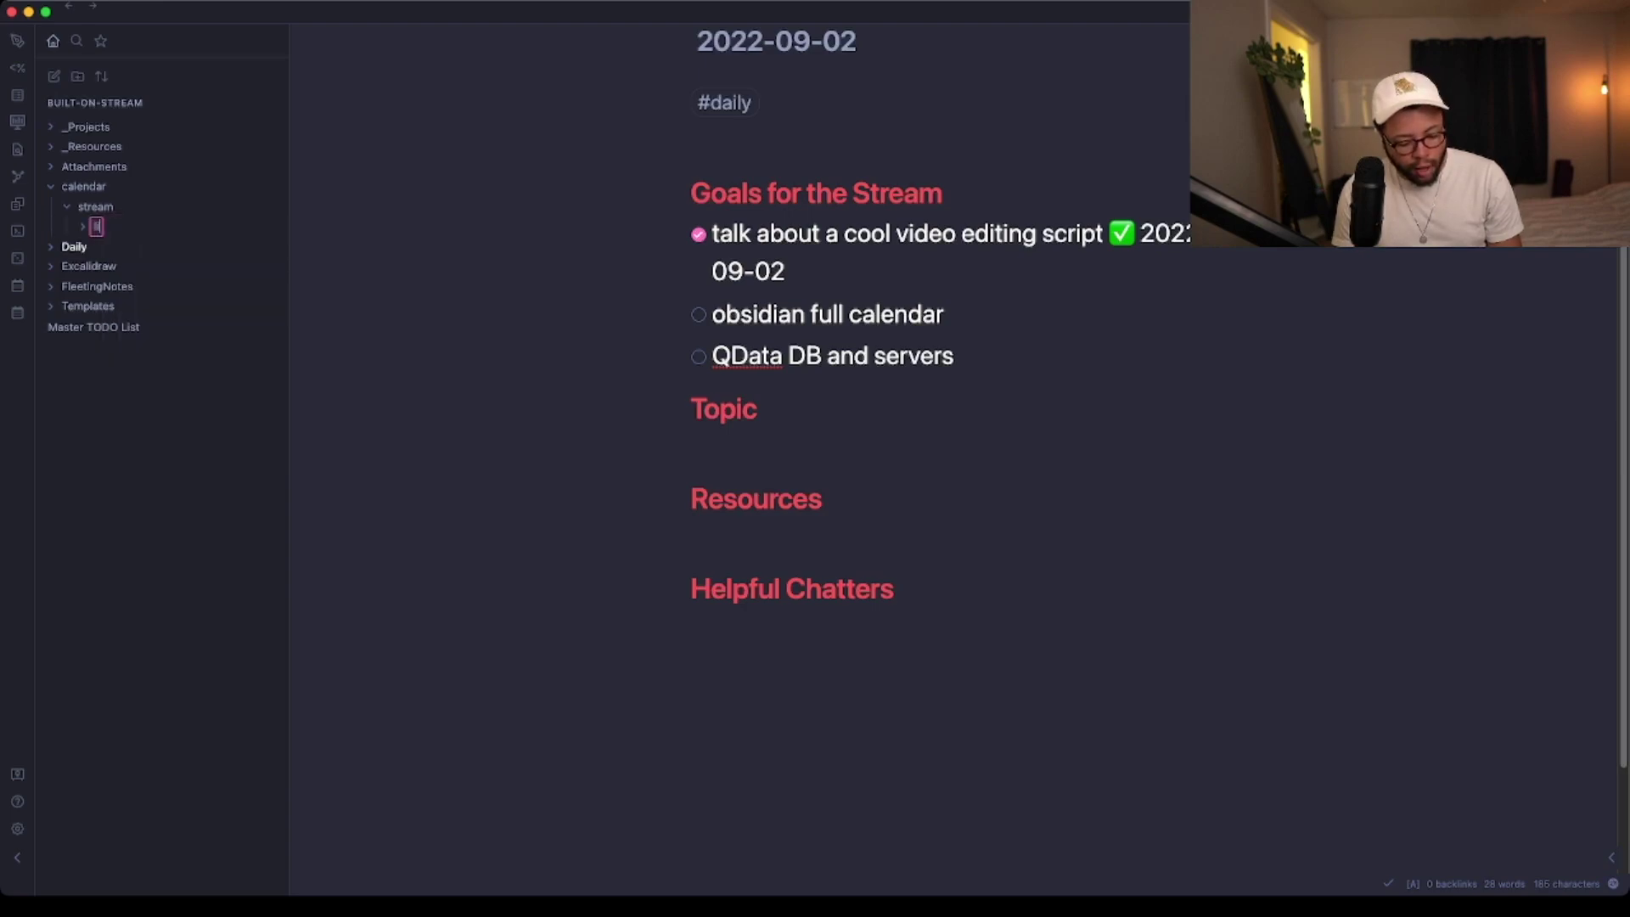
pyautogui.press('Return')
pyautogui.rightClick(96, 208)
pyautogui.click(152, 246)
pyautogui.write('wow')
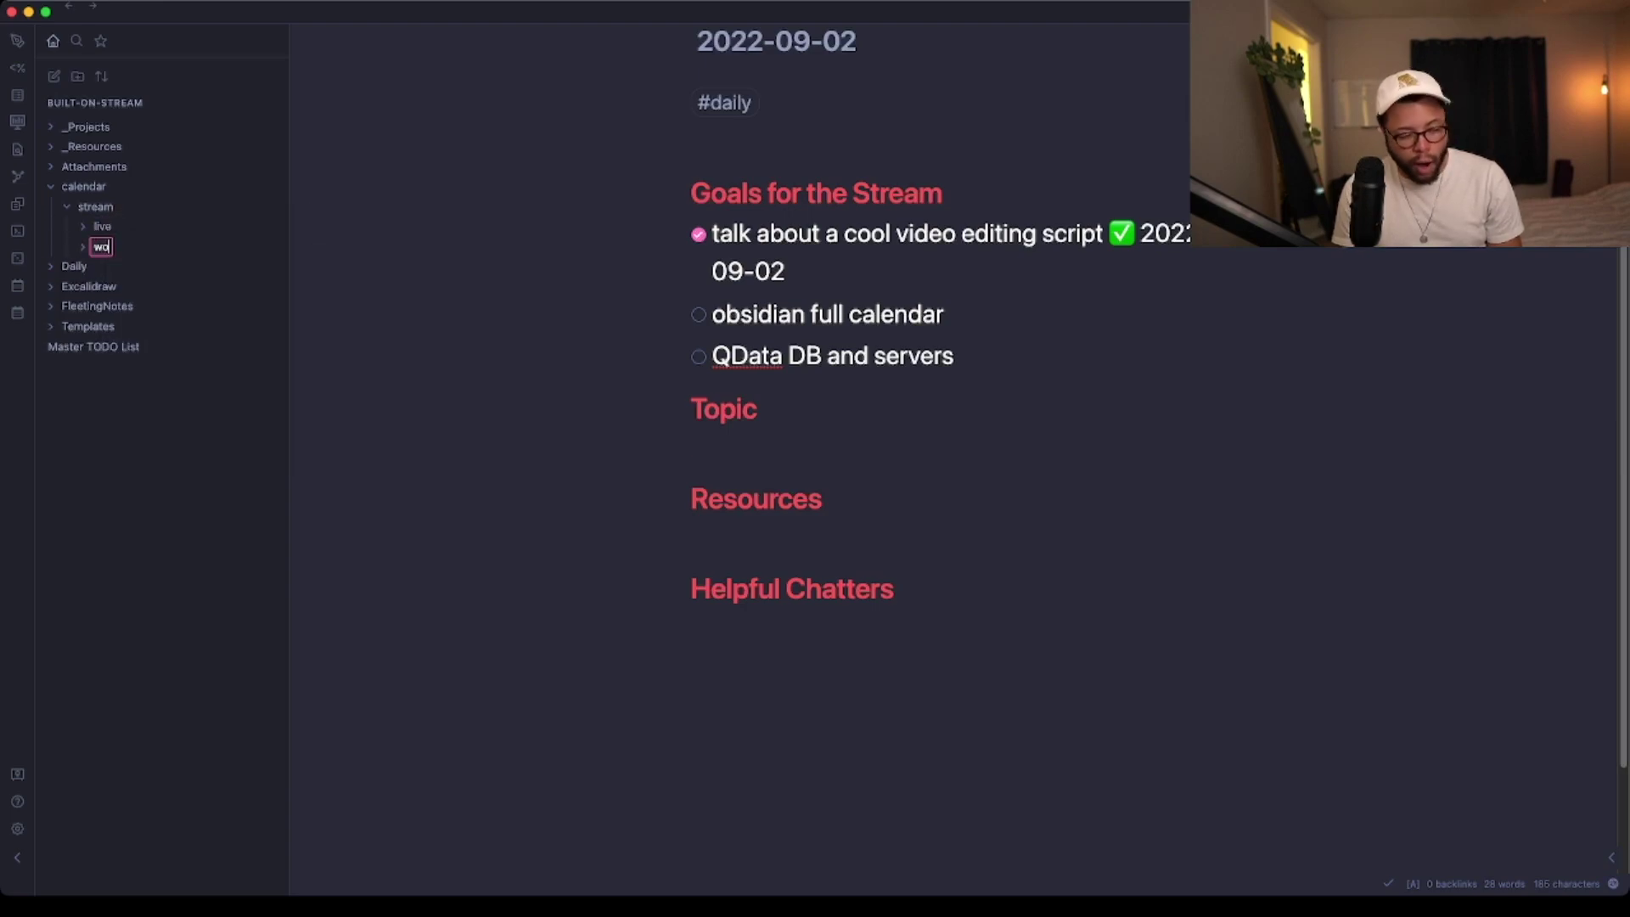
pyautogui.press('Return')
pyautogui.rightClick(96, 207)
pyautogui.click(153, 246)
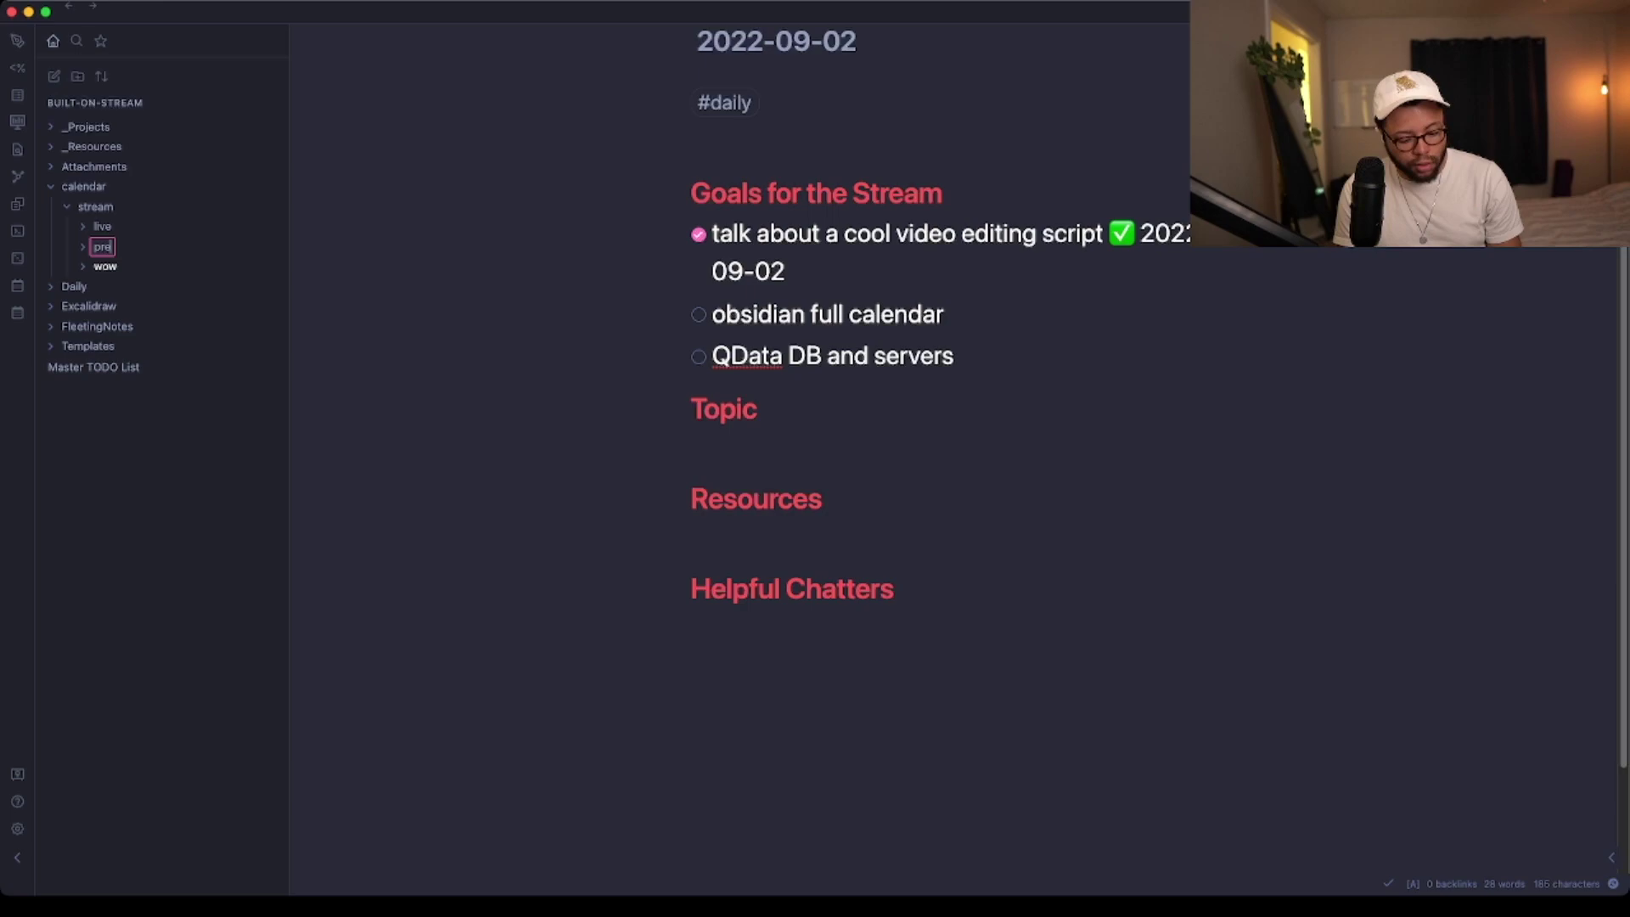
pyautogui.write('presentation')
pyautogui.press('Return')
# Add a pink local calendar in the Full Calendar settings that stores events in calendar/stream/live
pyautogui.click(17, 829)
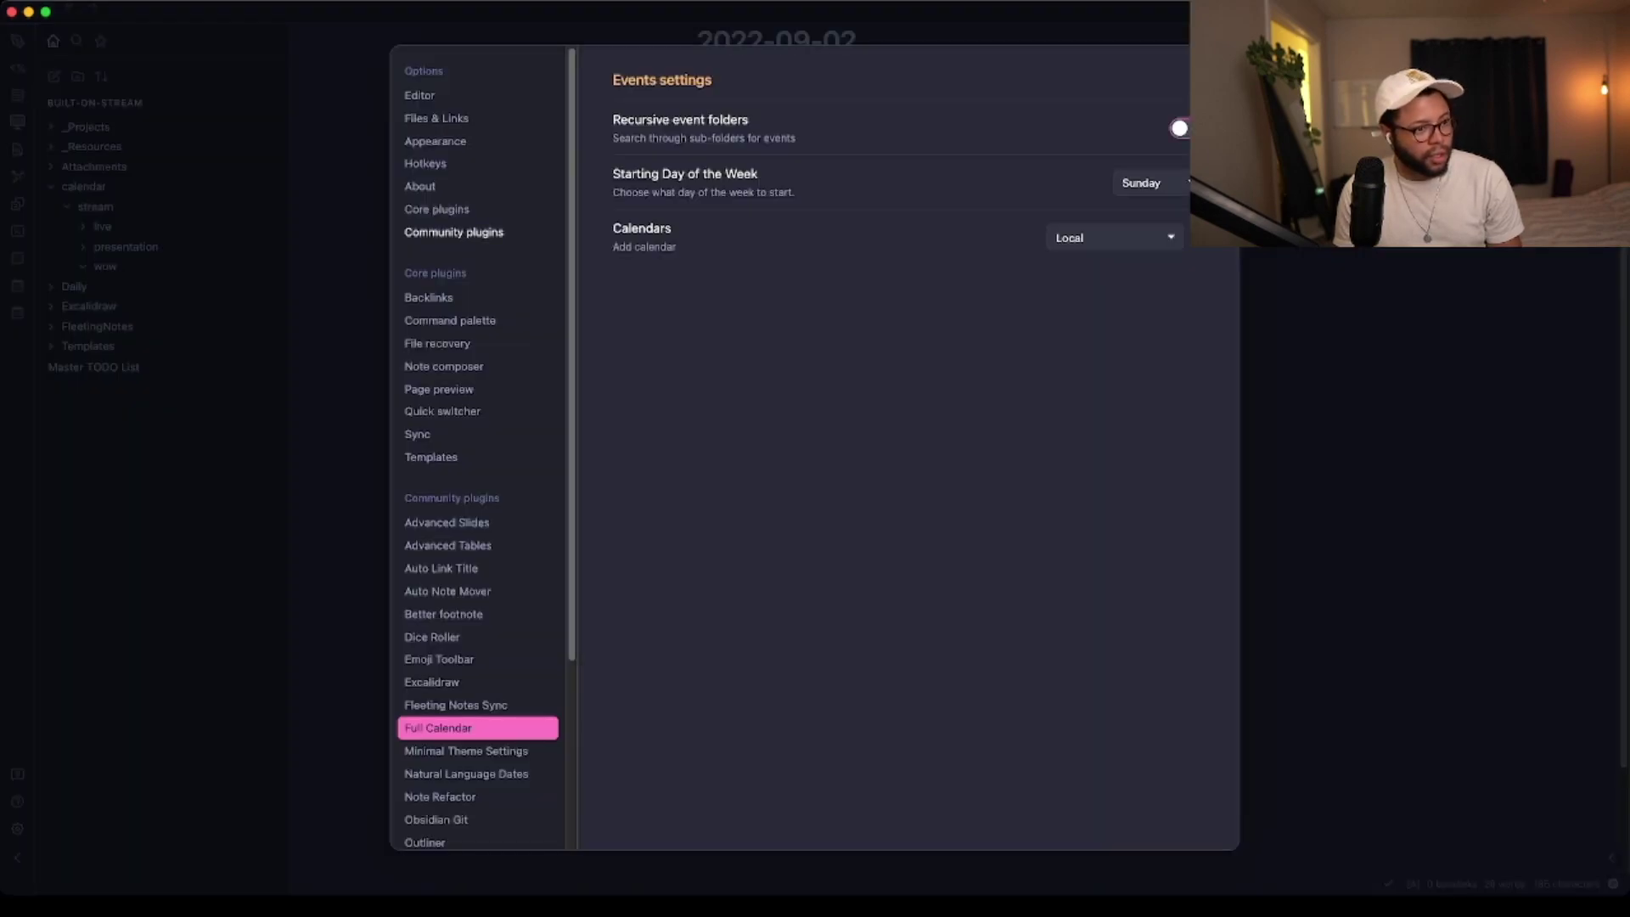
pyautogui.click(1198, 238)
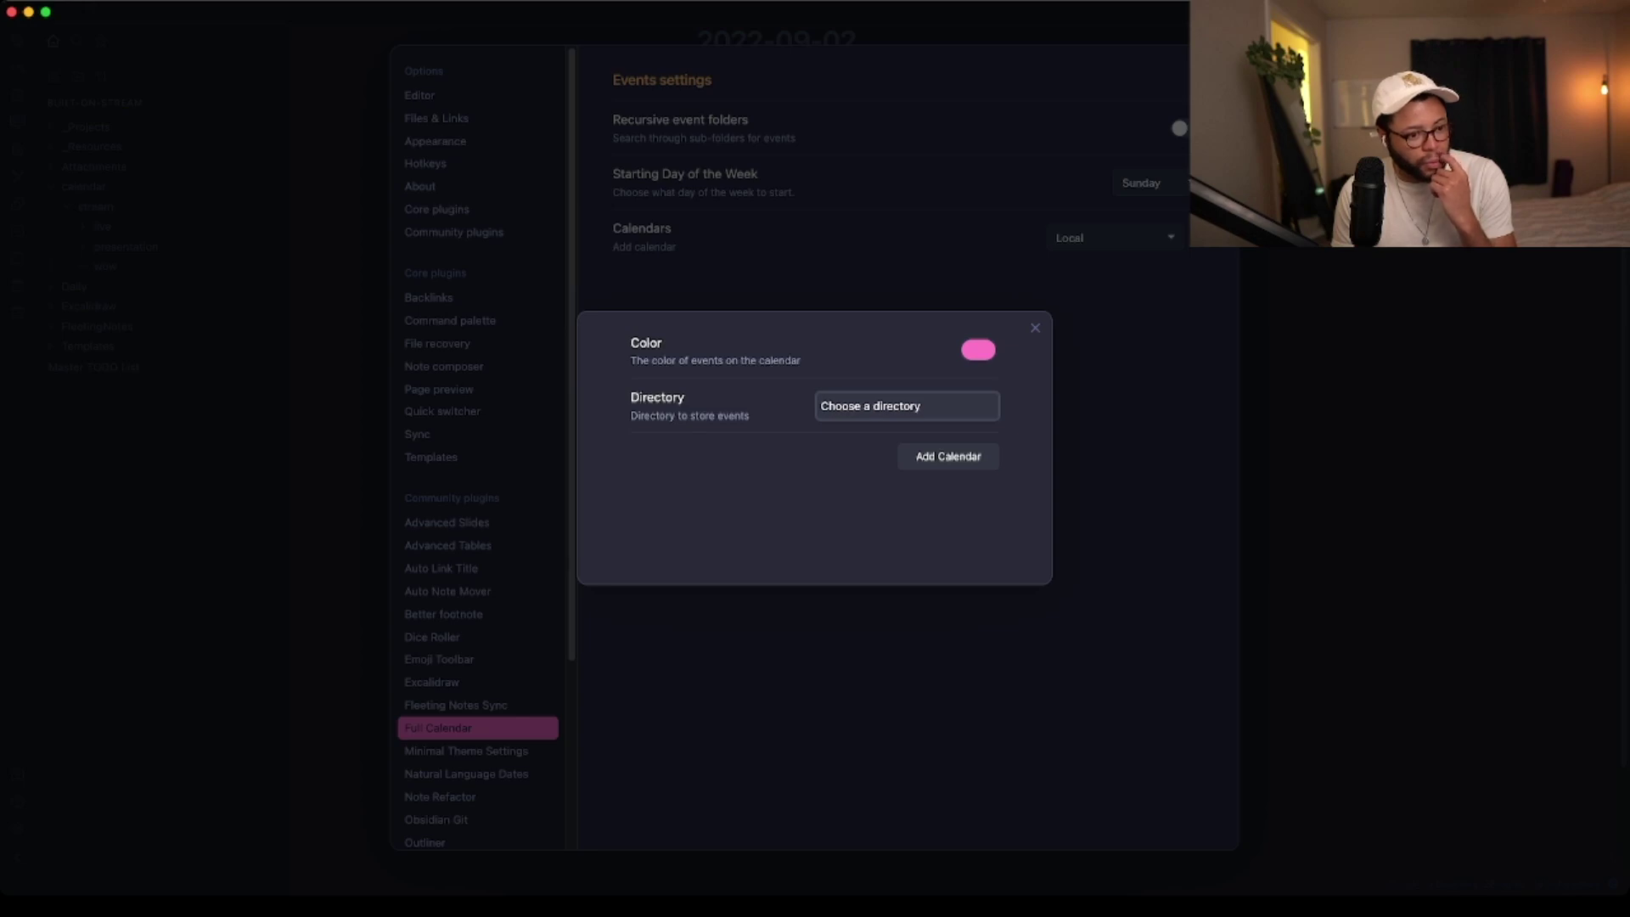
pyautogui.click(906, 406)
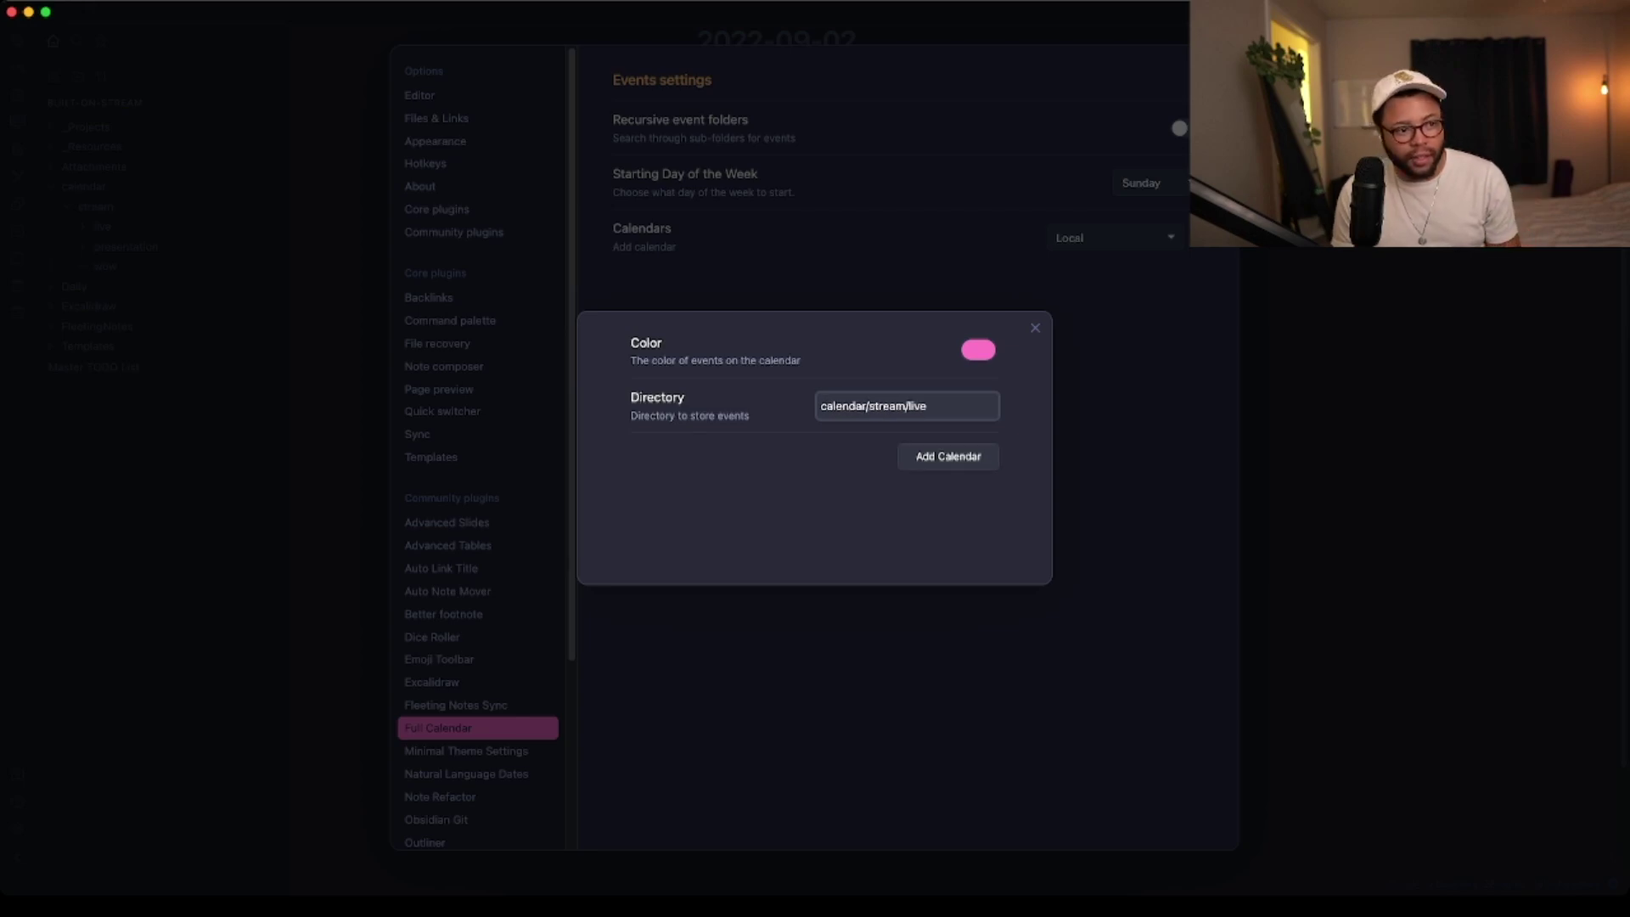
pyautogui.click(948, 456)
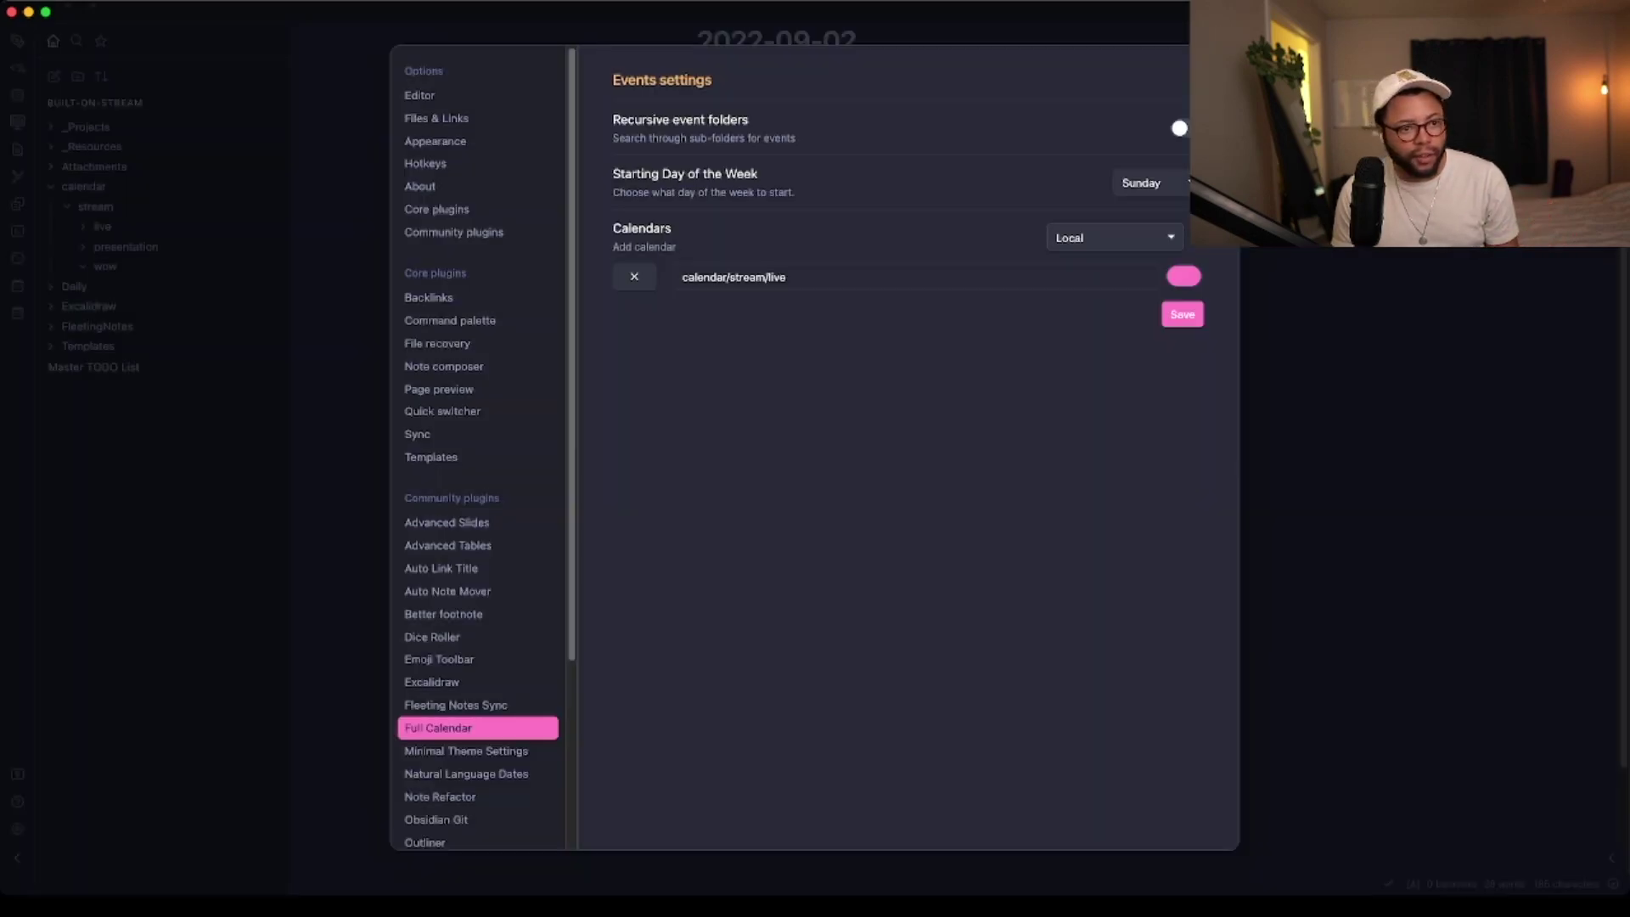
# Add a purple local calendar that stores events in the calendar/stream/presentation directory
pyautogui.click(1198, 237)
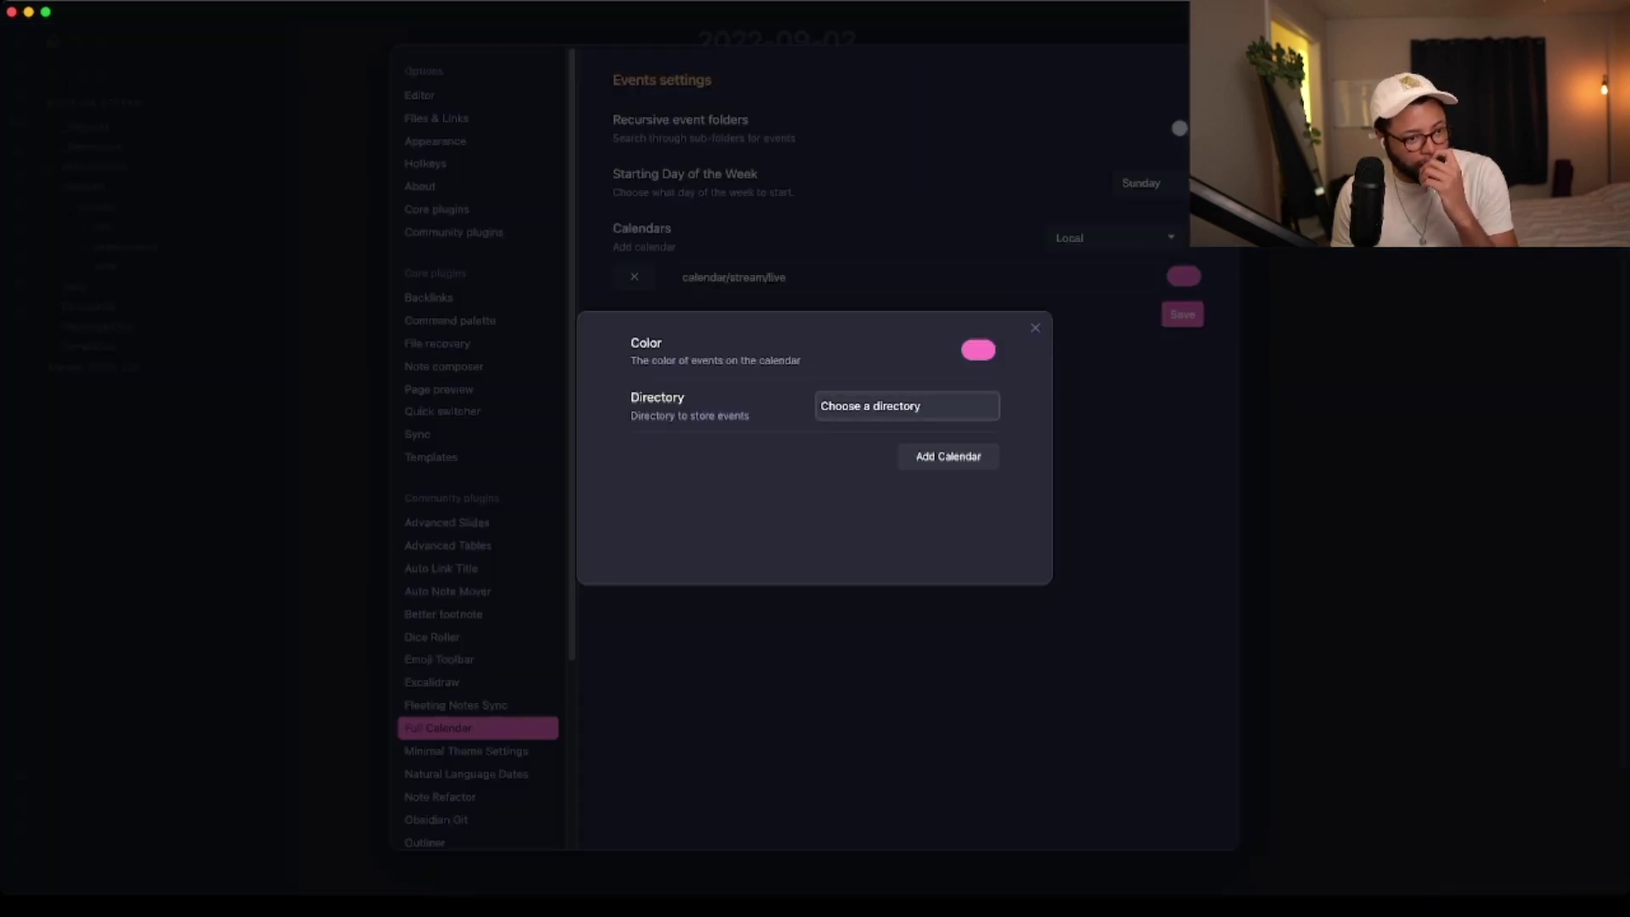
pyautogui.click(907, 406)
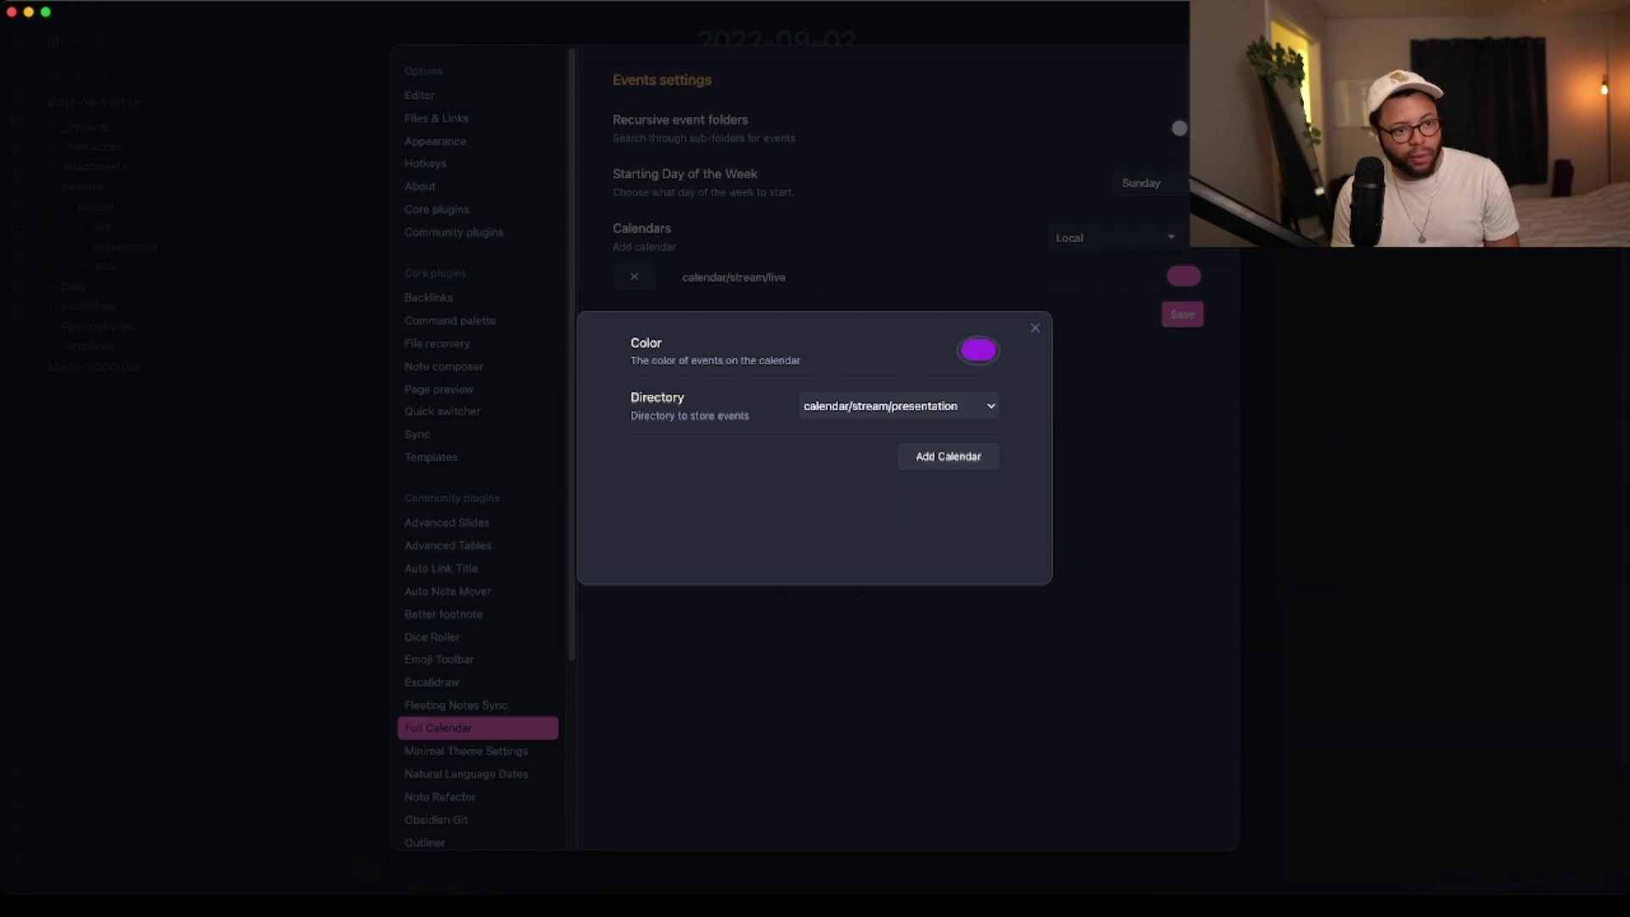
pyautogui.click(948, 456)
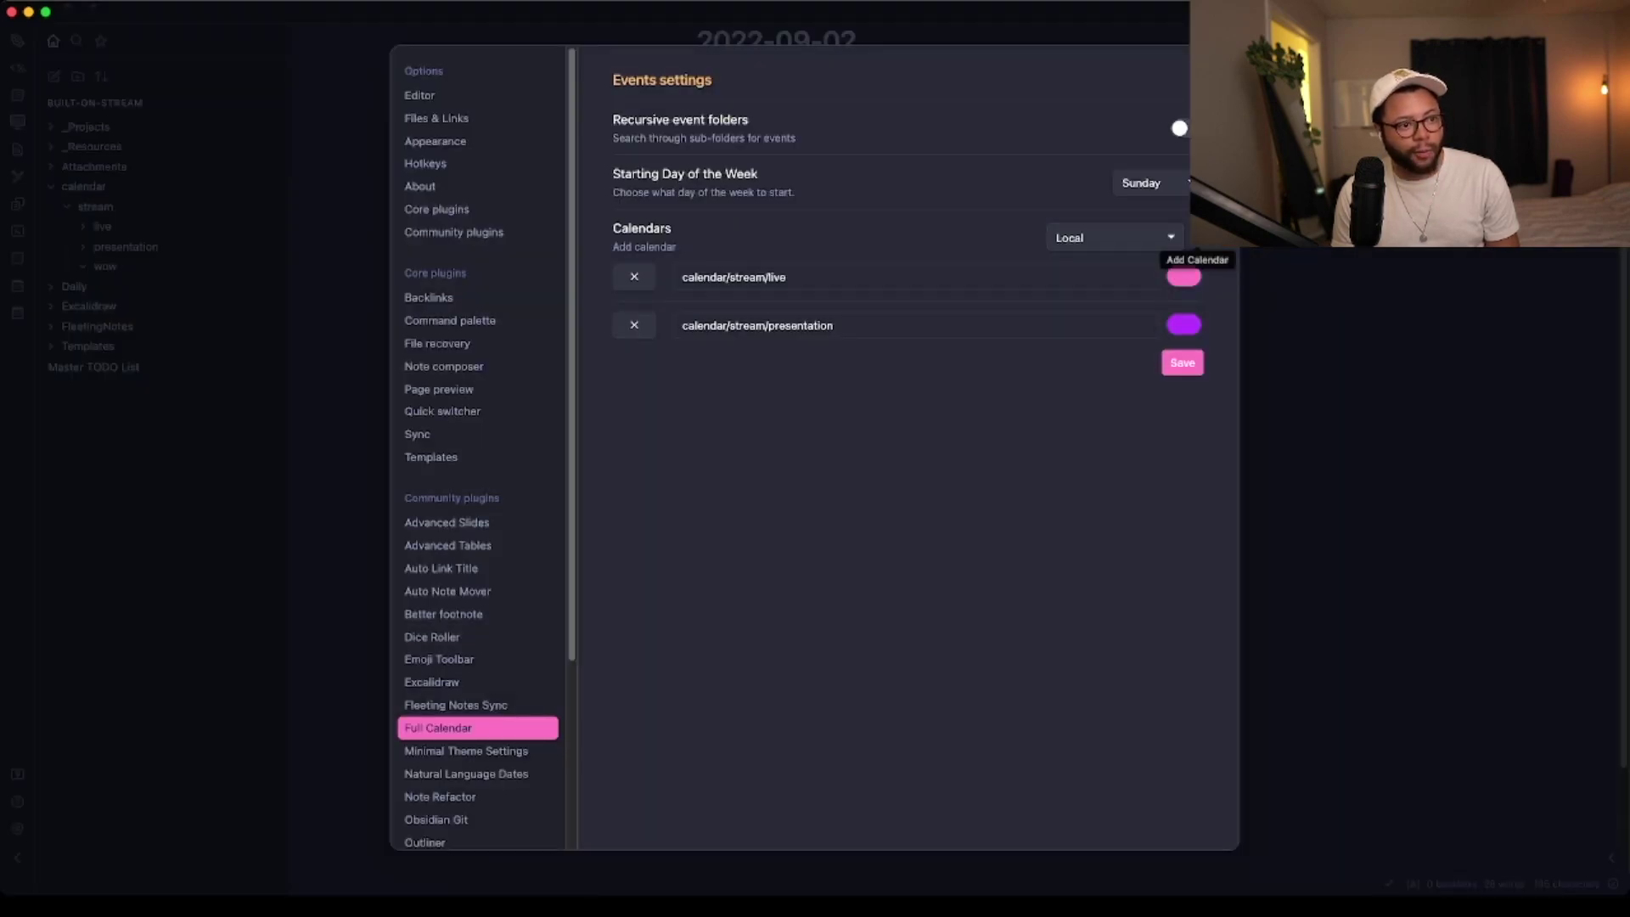
# Add a yellow local calendar for the calendar/stream/wow directory and leave the settings without saving
pyautogui.click(1198, 237)
pyautogui.click(898, 406)
pyautogui.click(874, 476)
pyautogui.click(978, 350)
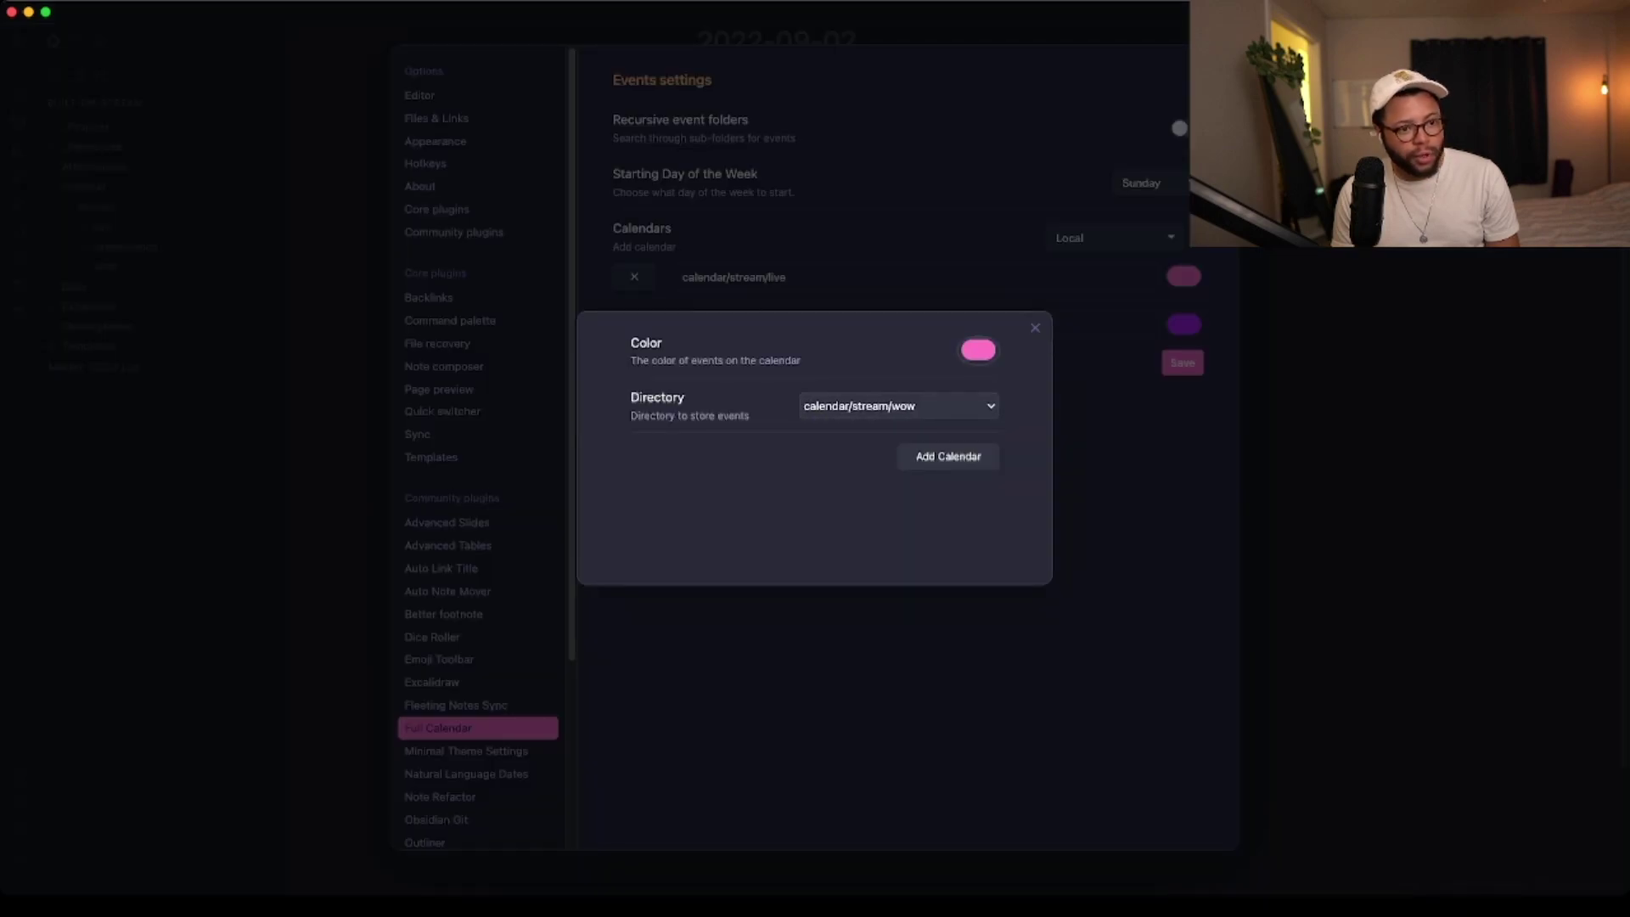
pyautogui.click(978, 349)
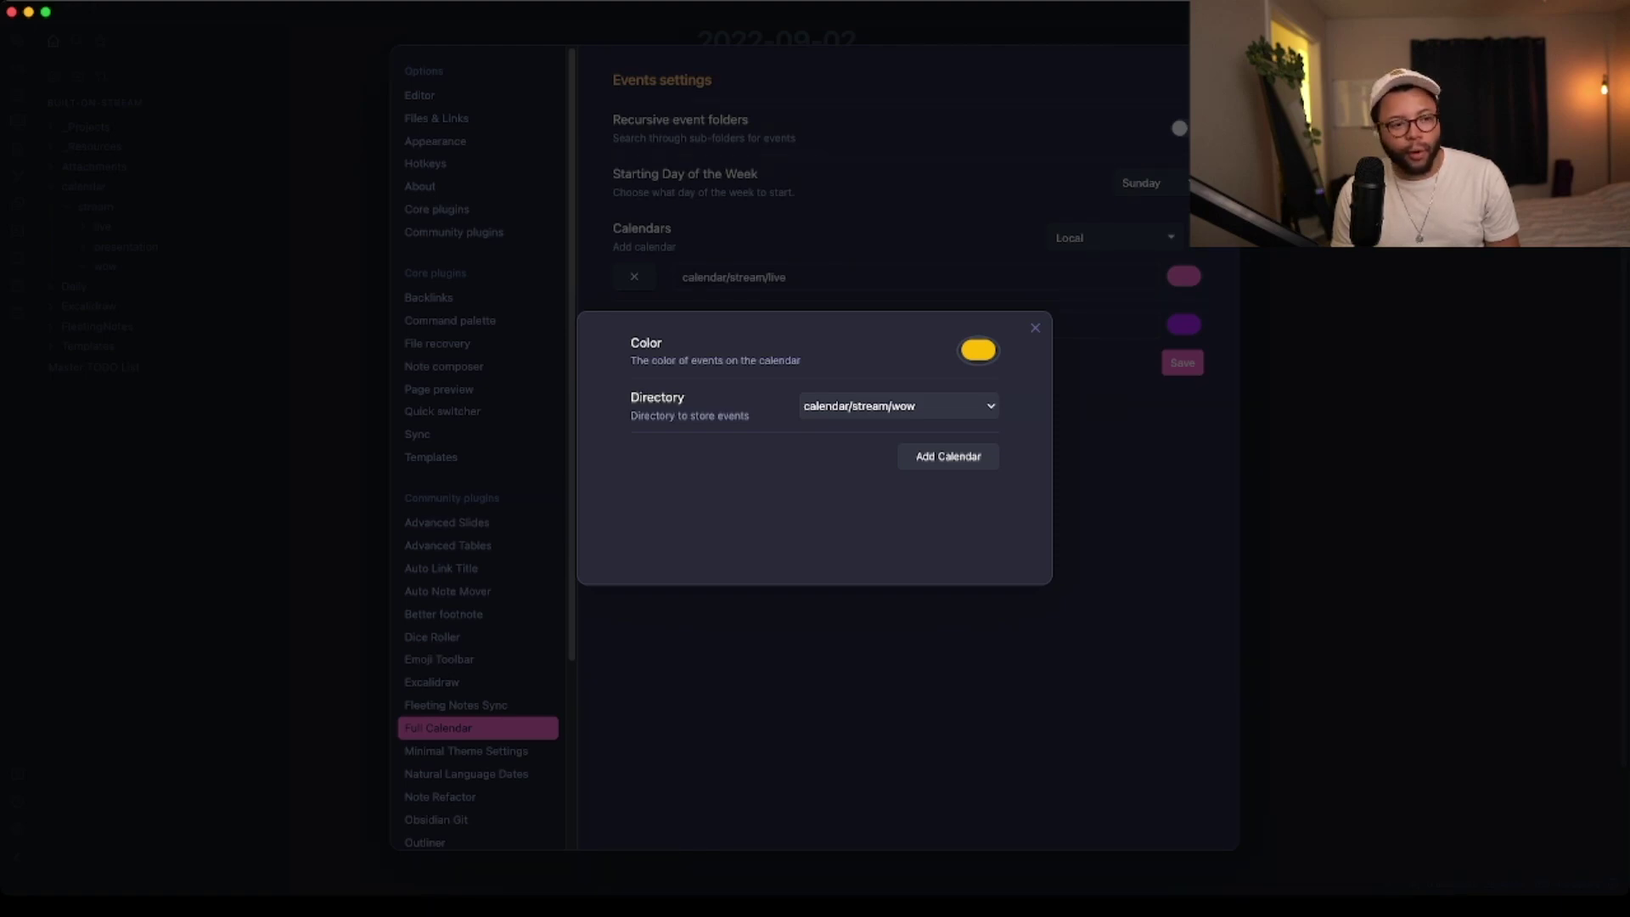
pyautogui.click(798, 509)
pyautogui.click(948, 457)
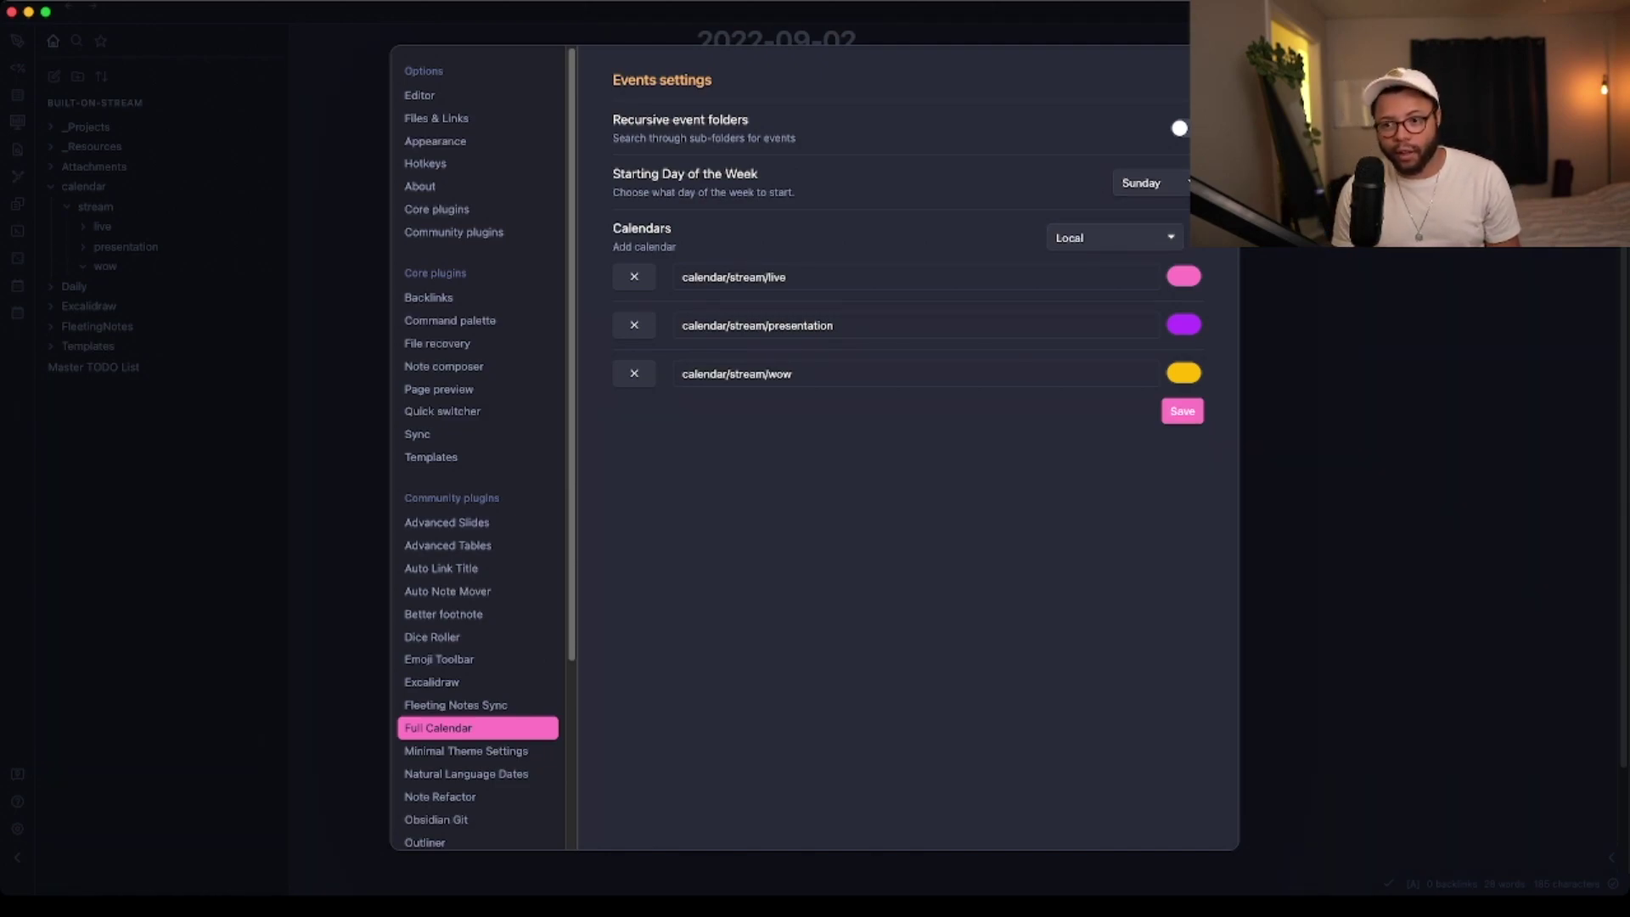
pyautogui.press('Escape')
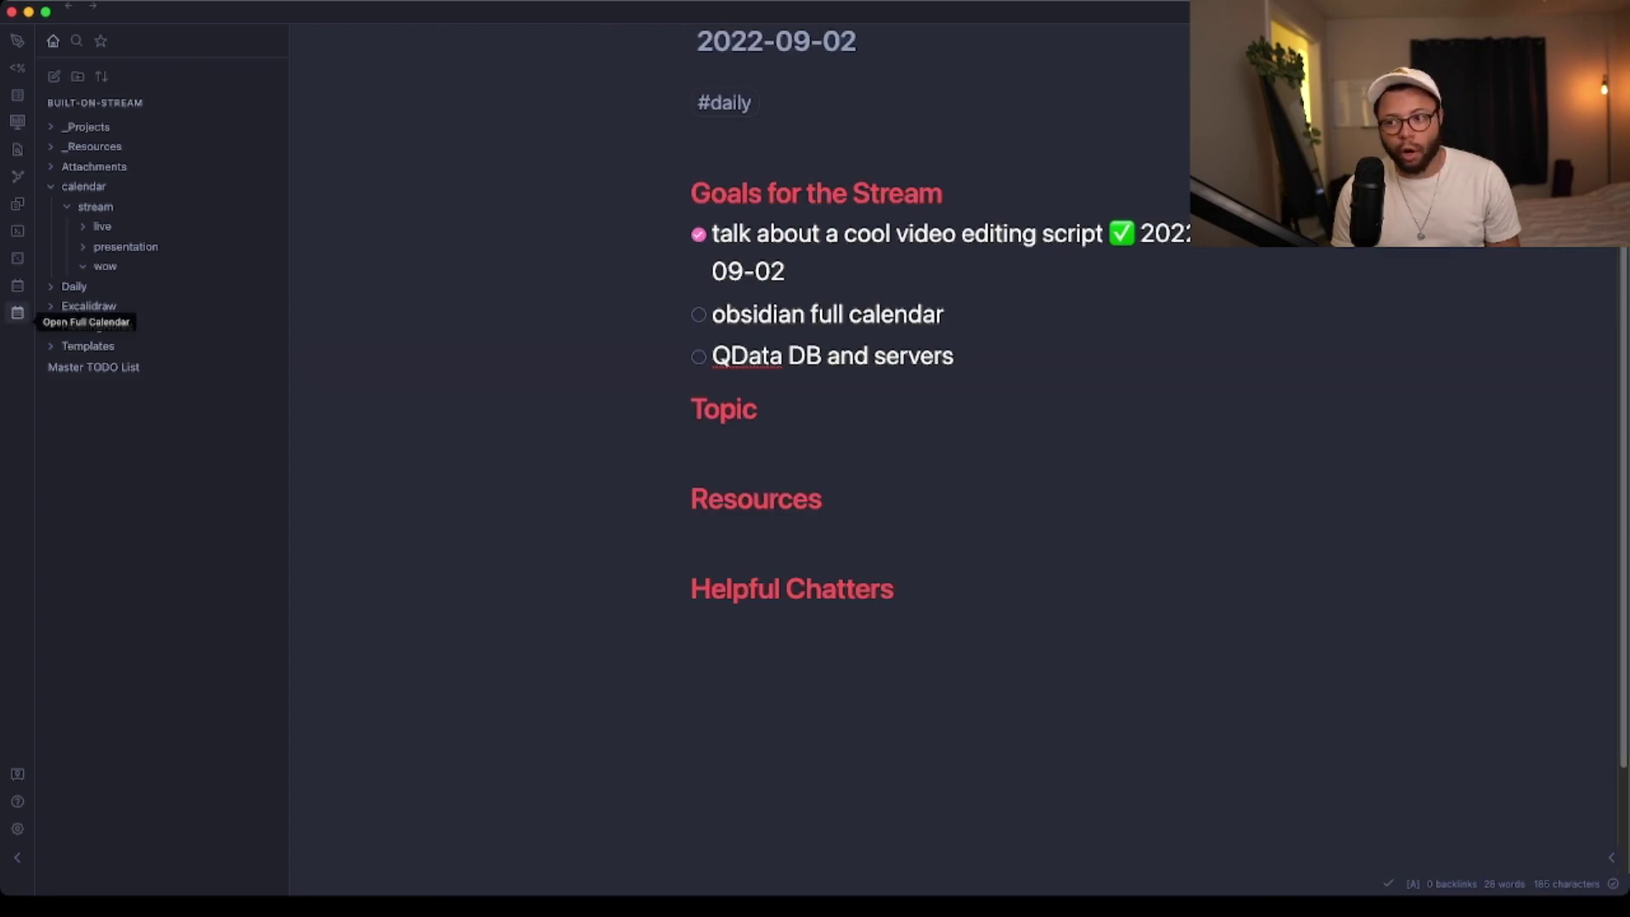
# Open the Full Calendar view and check the plugin's settings for the added calendars
pyautogui.click(17, 312)
pyautogui.click(794, 570)
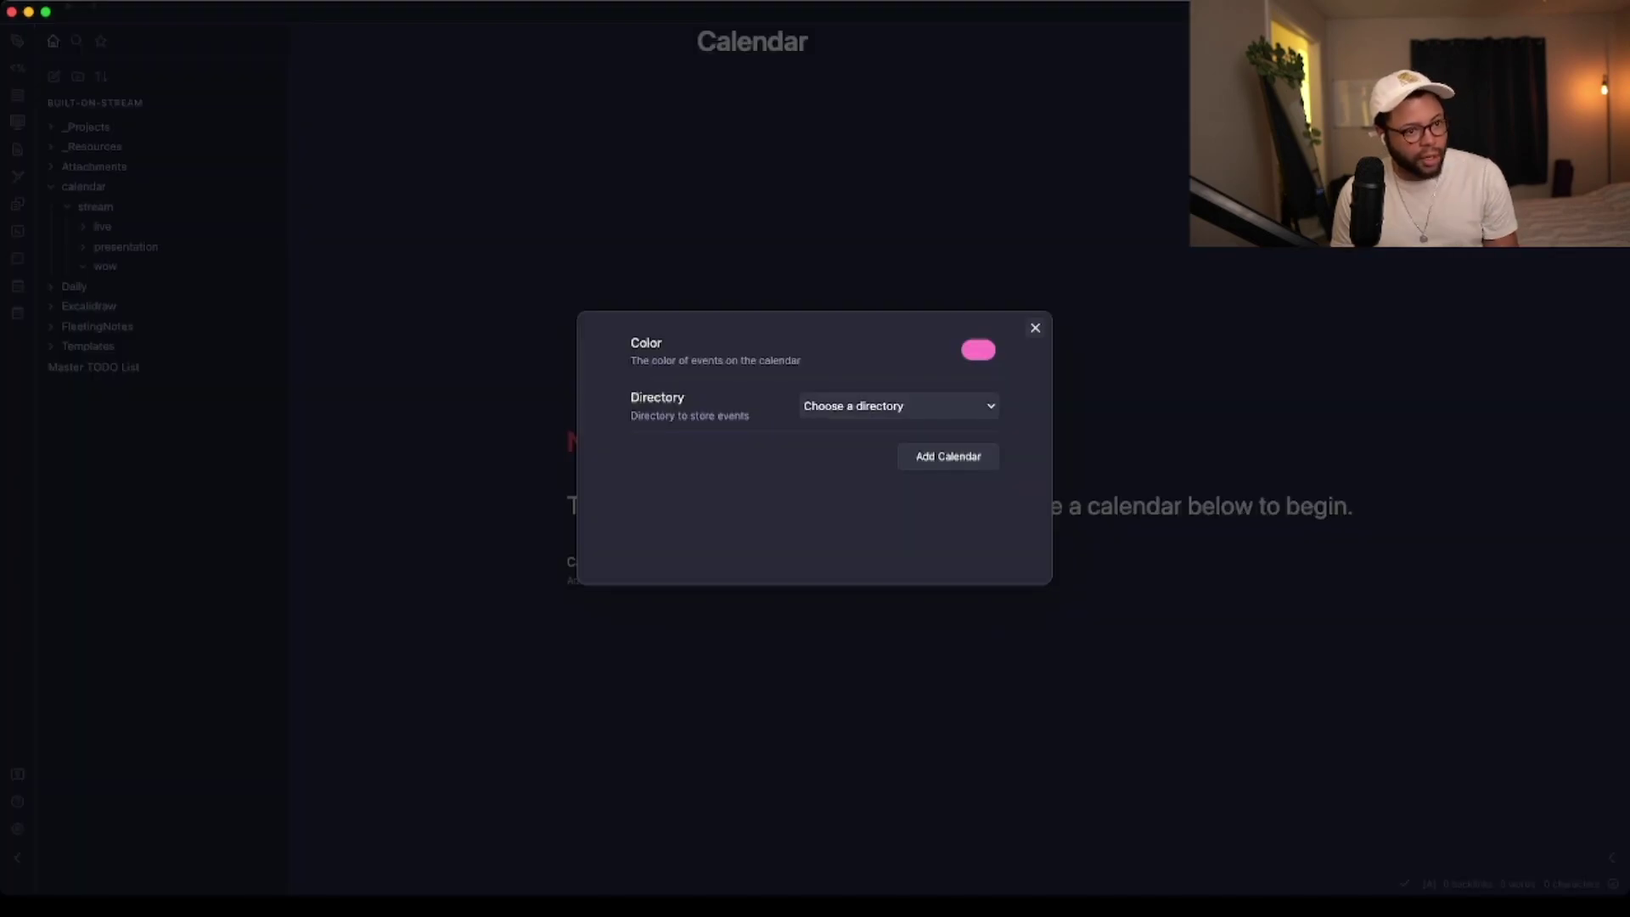
pyautogui.click(1034, 327)
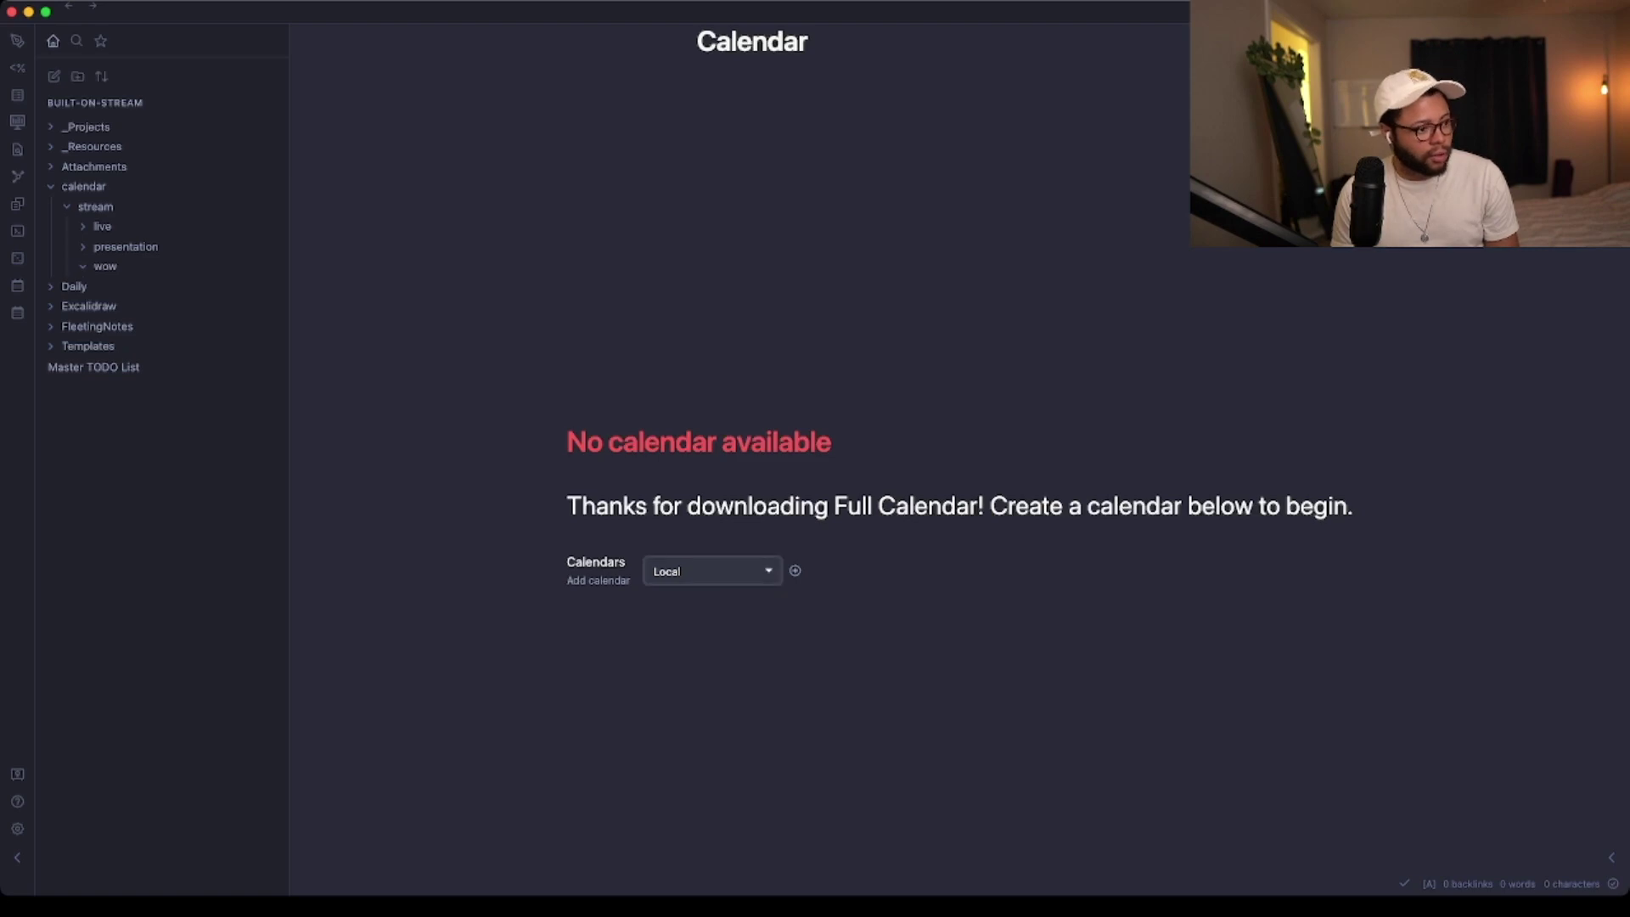
pyautogui.click(17, 829)
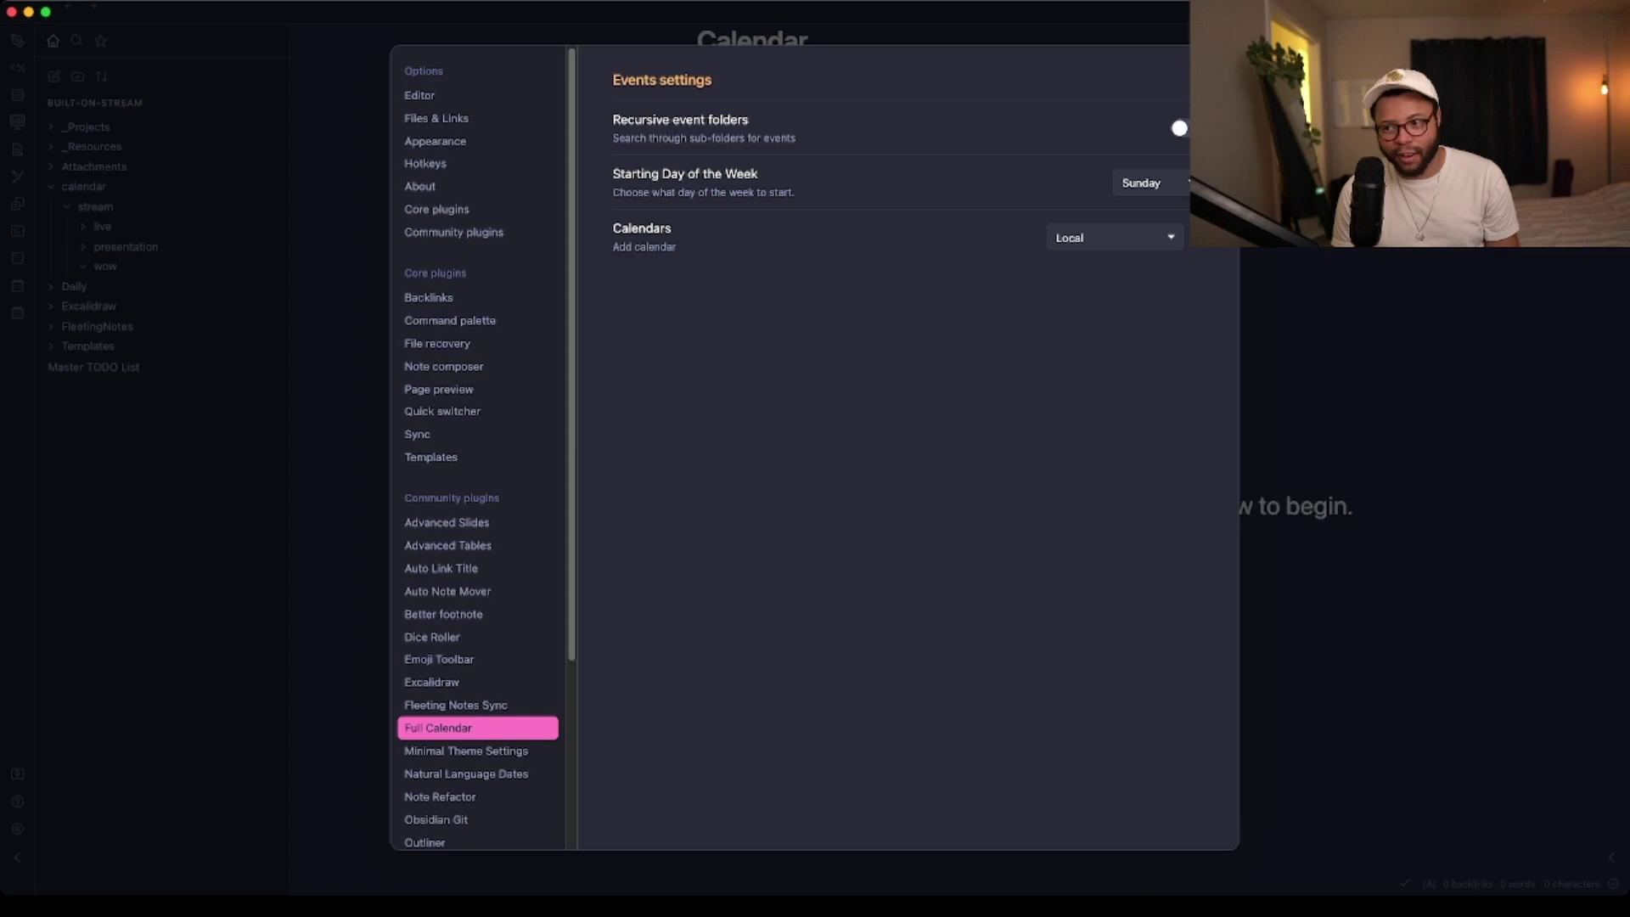
pyautogui.press('Escape')
# Add a pink local calendar that stores its events in the calendar/stream/live directory
pyautogui.click(795, 571)
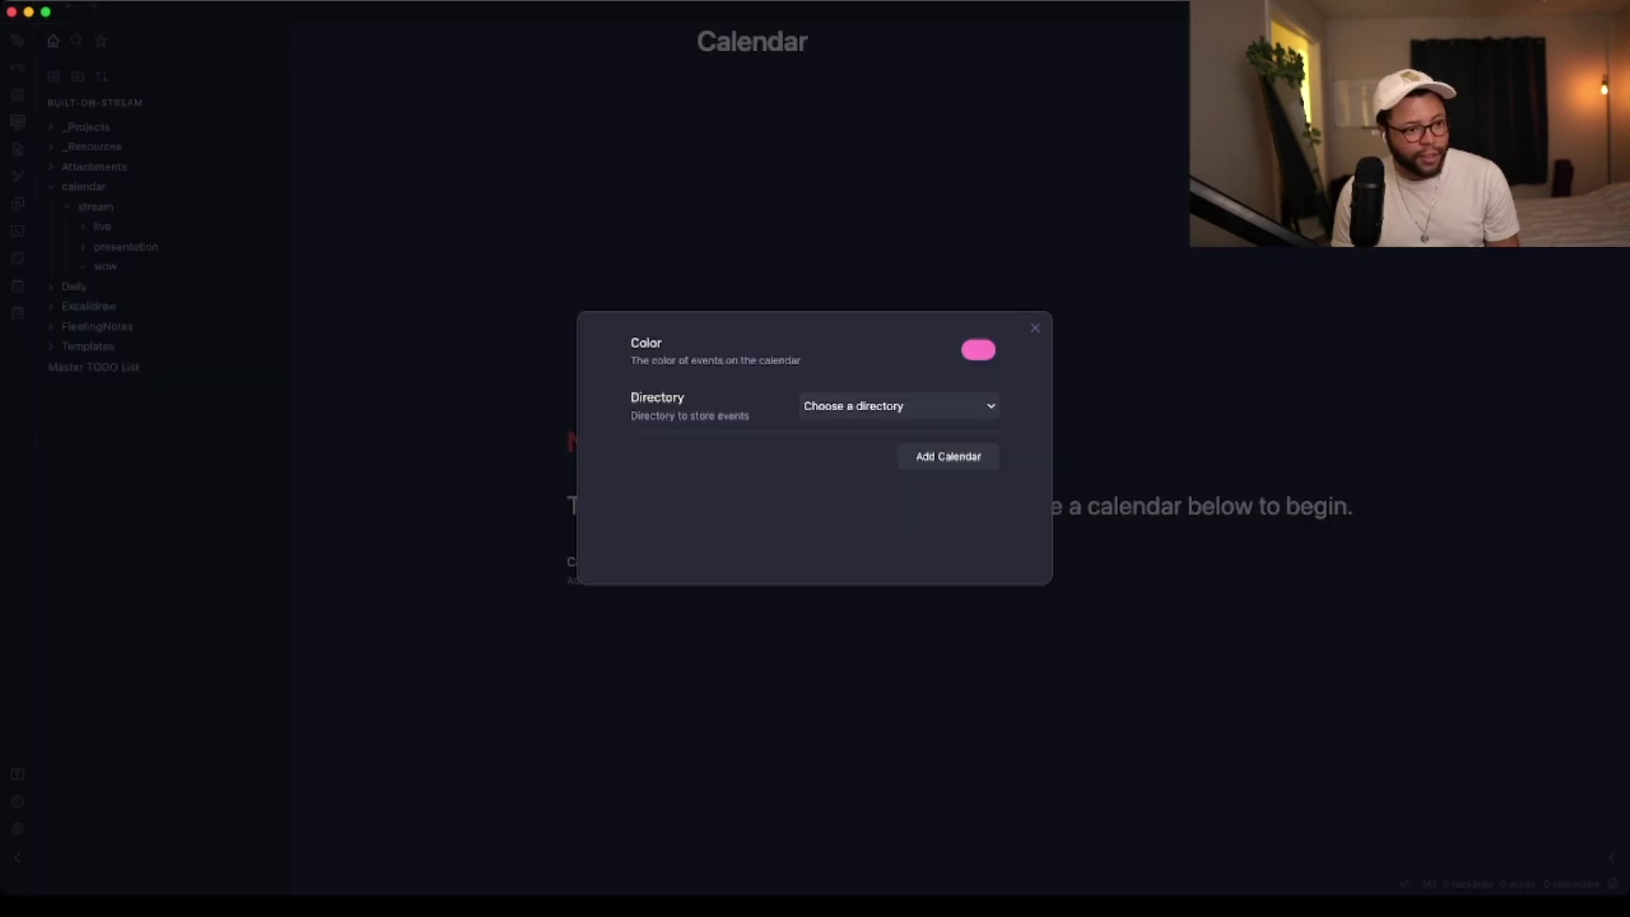
pyautogui.click(899, 406)
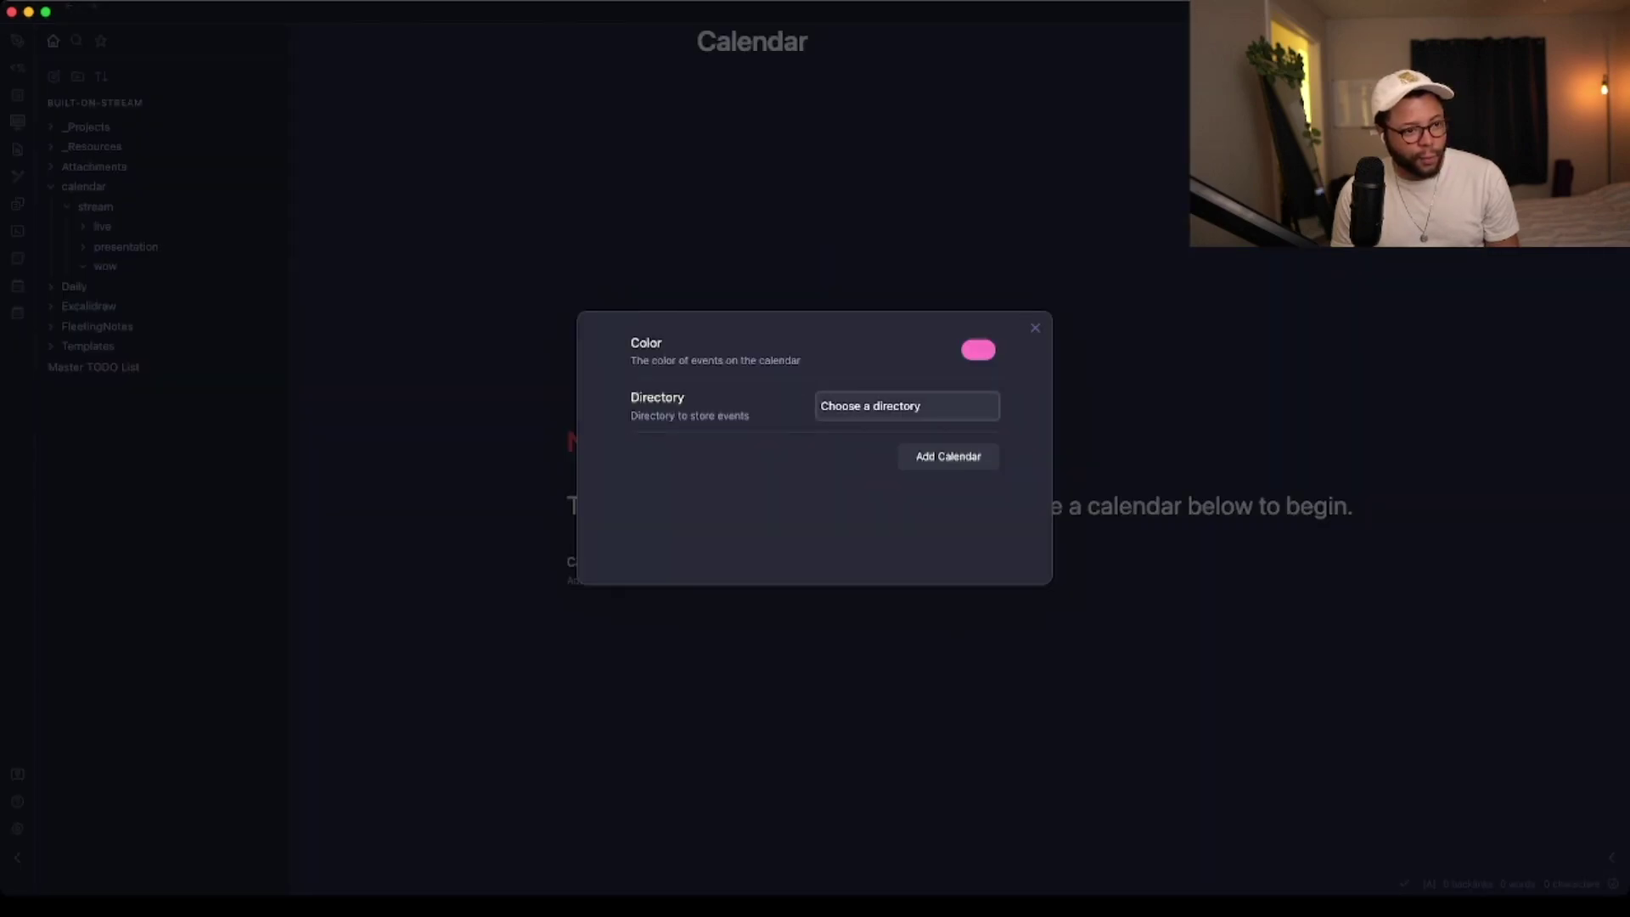
pyautogui.click(888, 476)
pyautogui.click(948, 457)
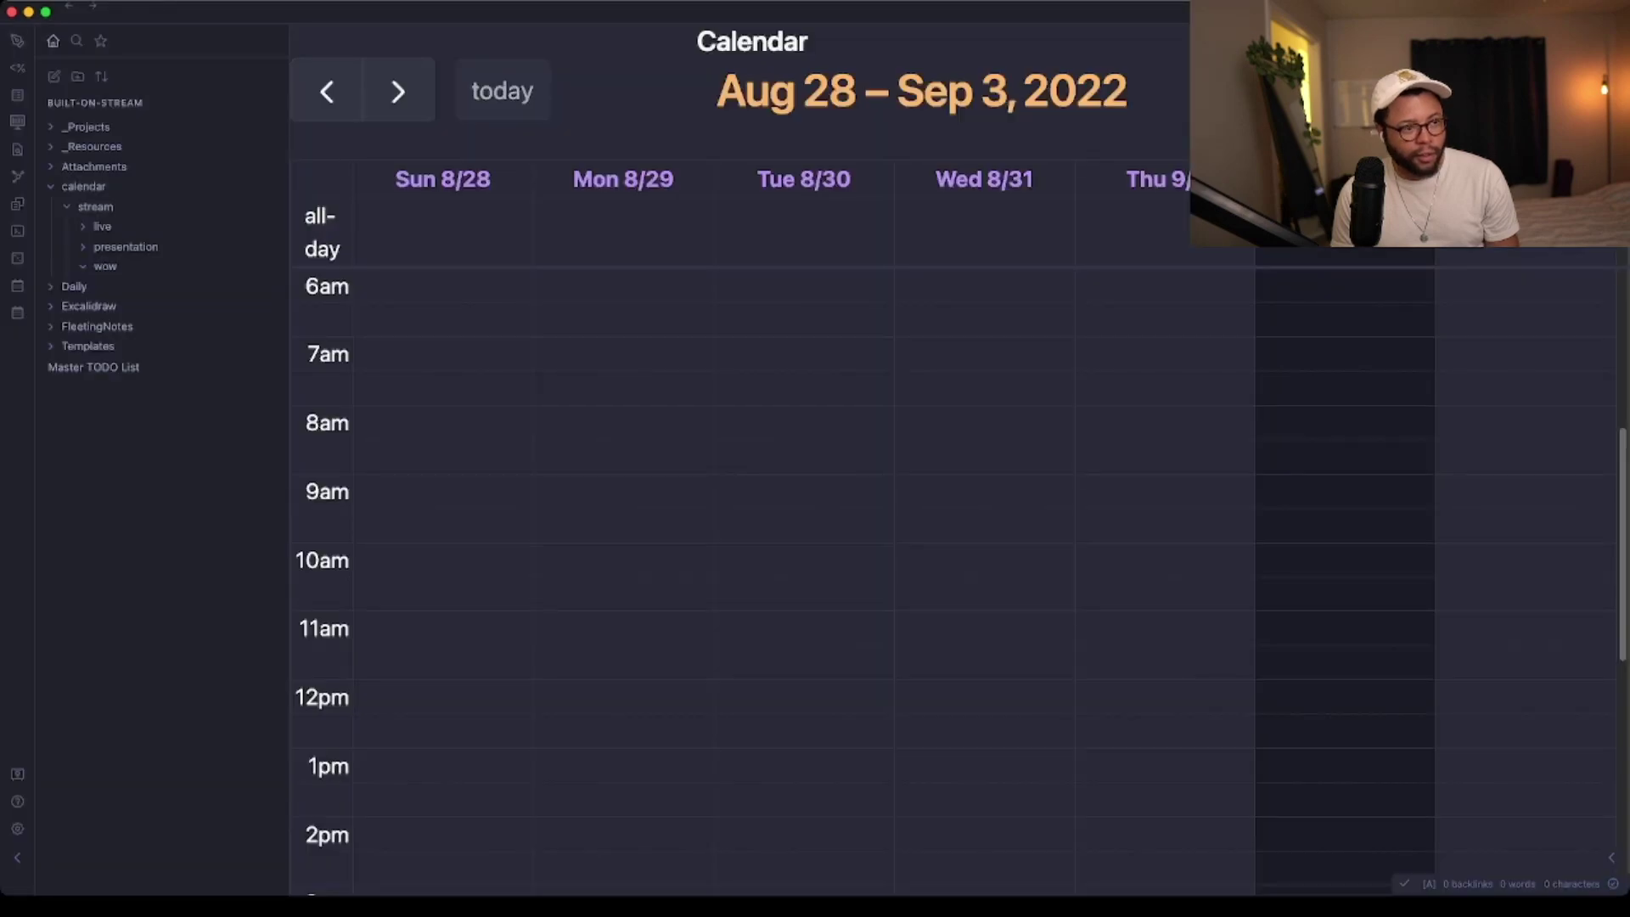
# Add a purple local calendar for the calendar/stream/presentation directory in the Full Calendar settings and close the settings
pyautogui.scroll(4, 951, 577)
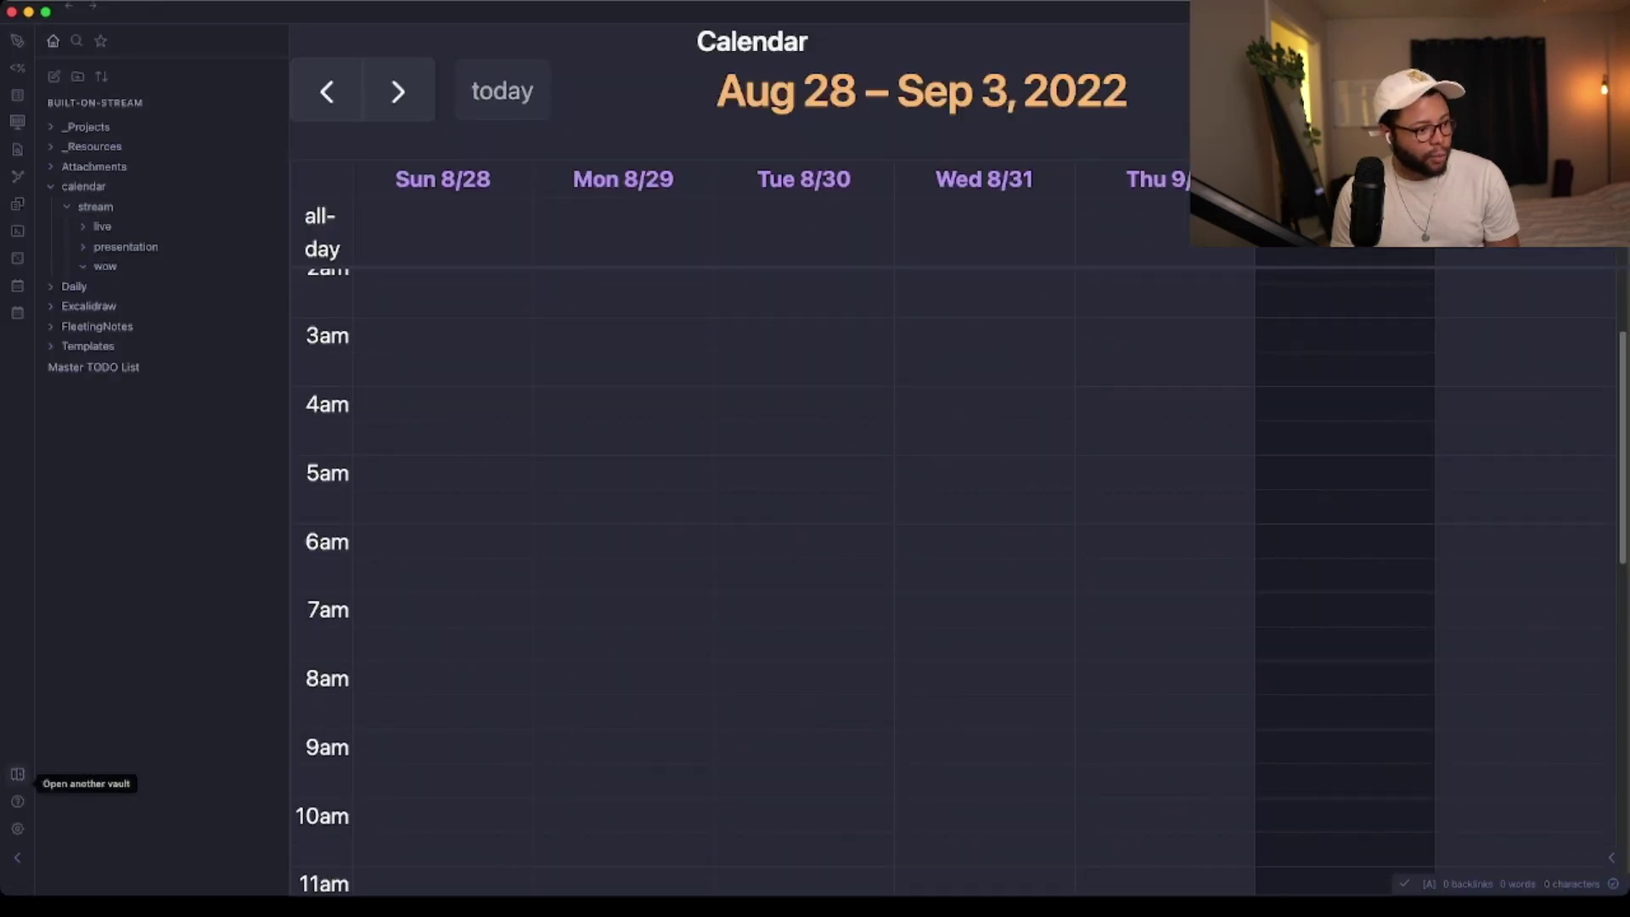
pyautogui.click(17, 829)
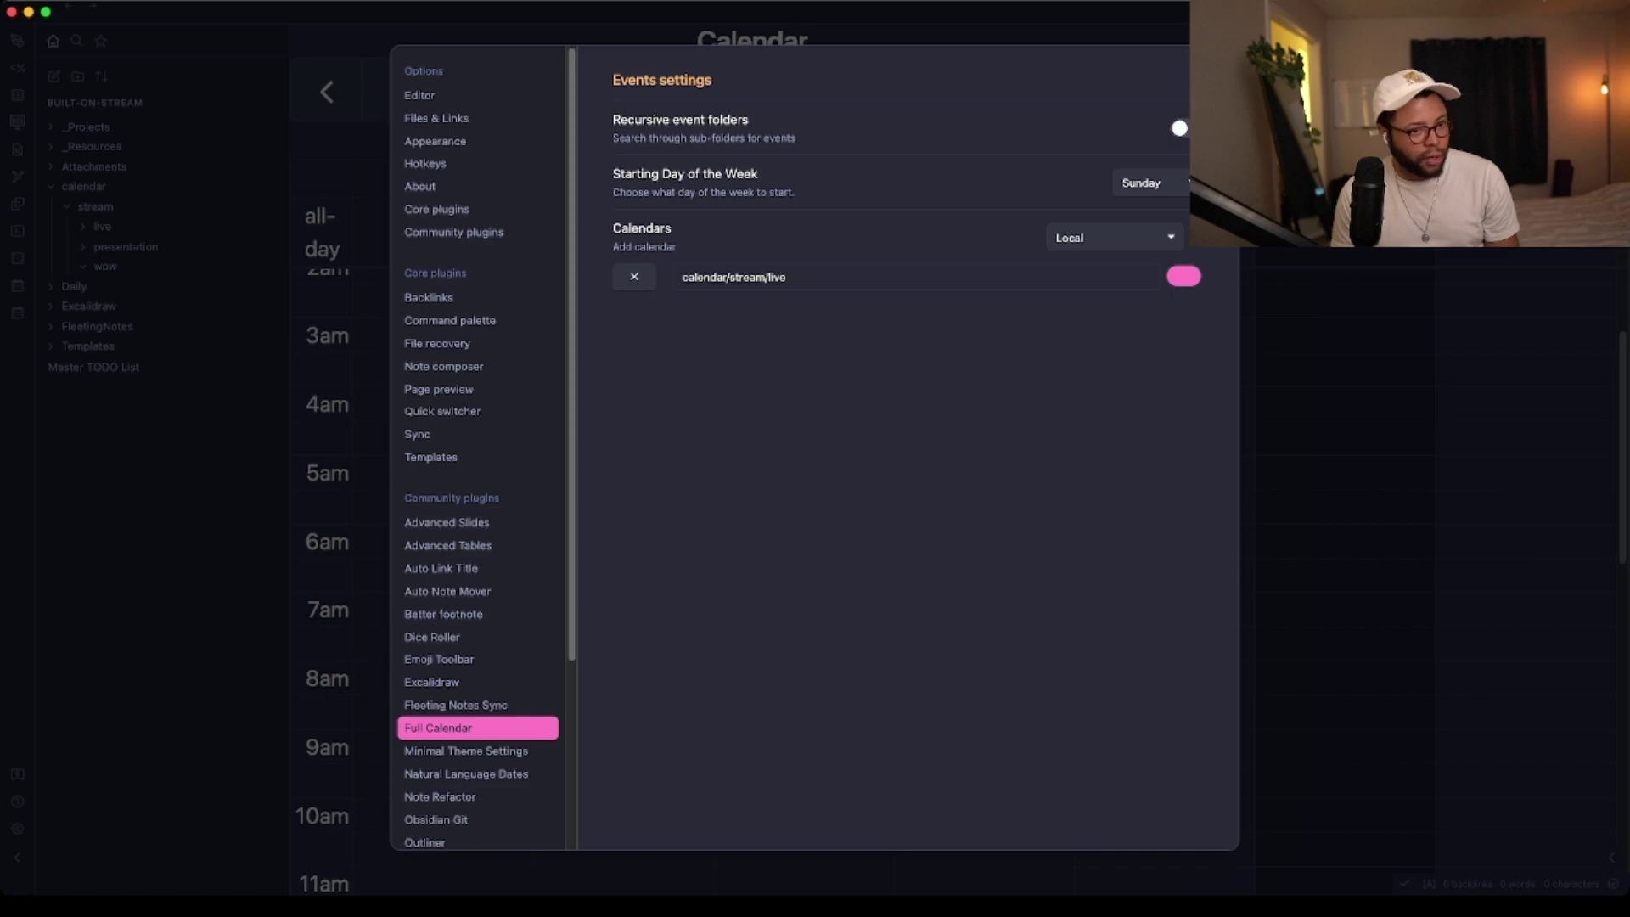
pyautogui.click(1196, 238)
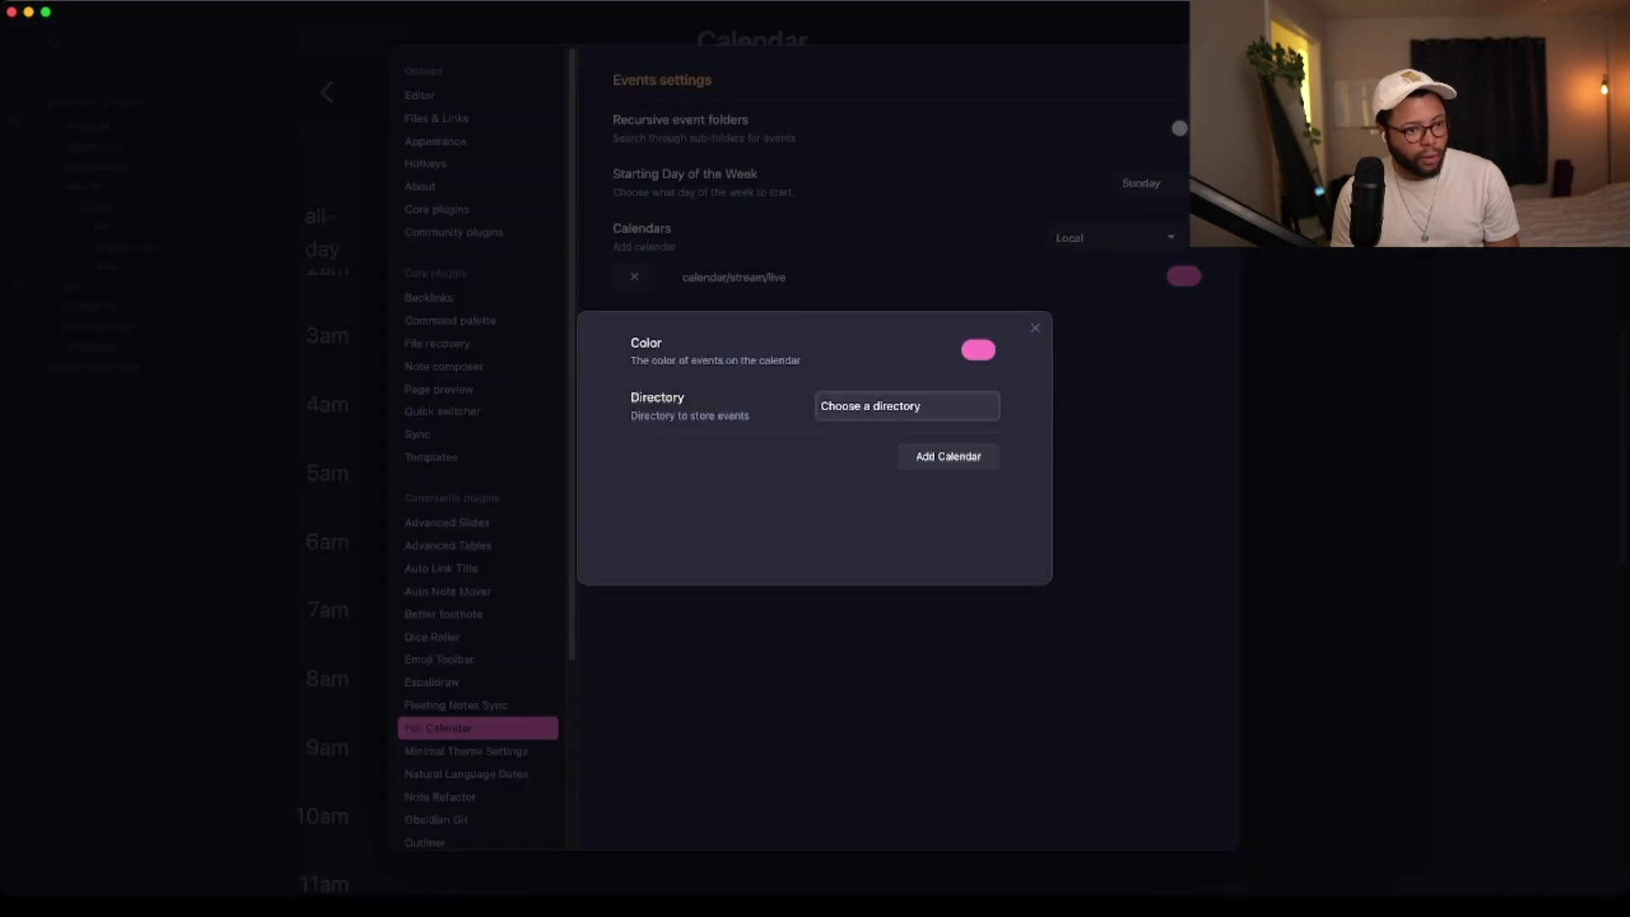
pyautogui.click(900, 406)
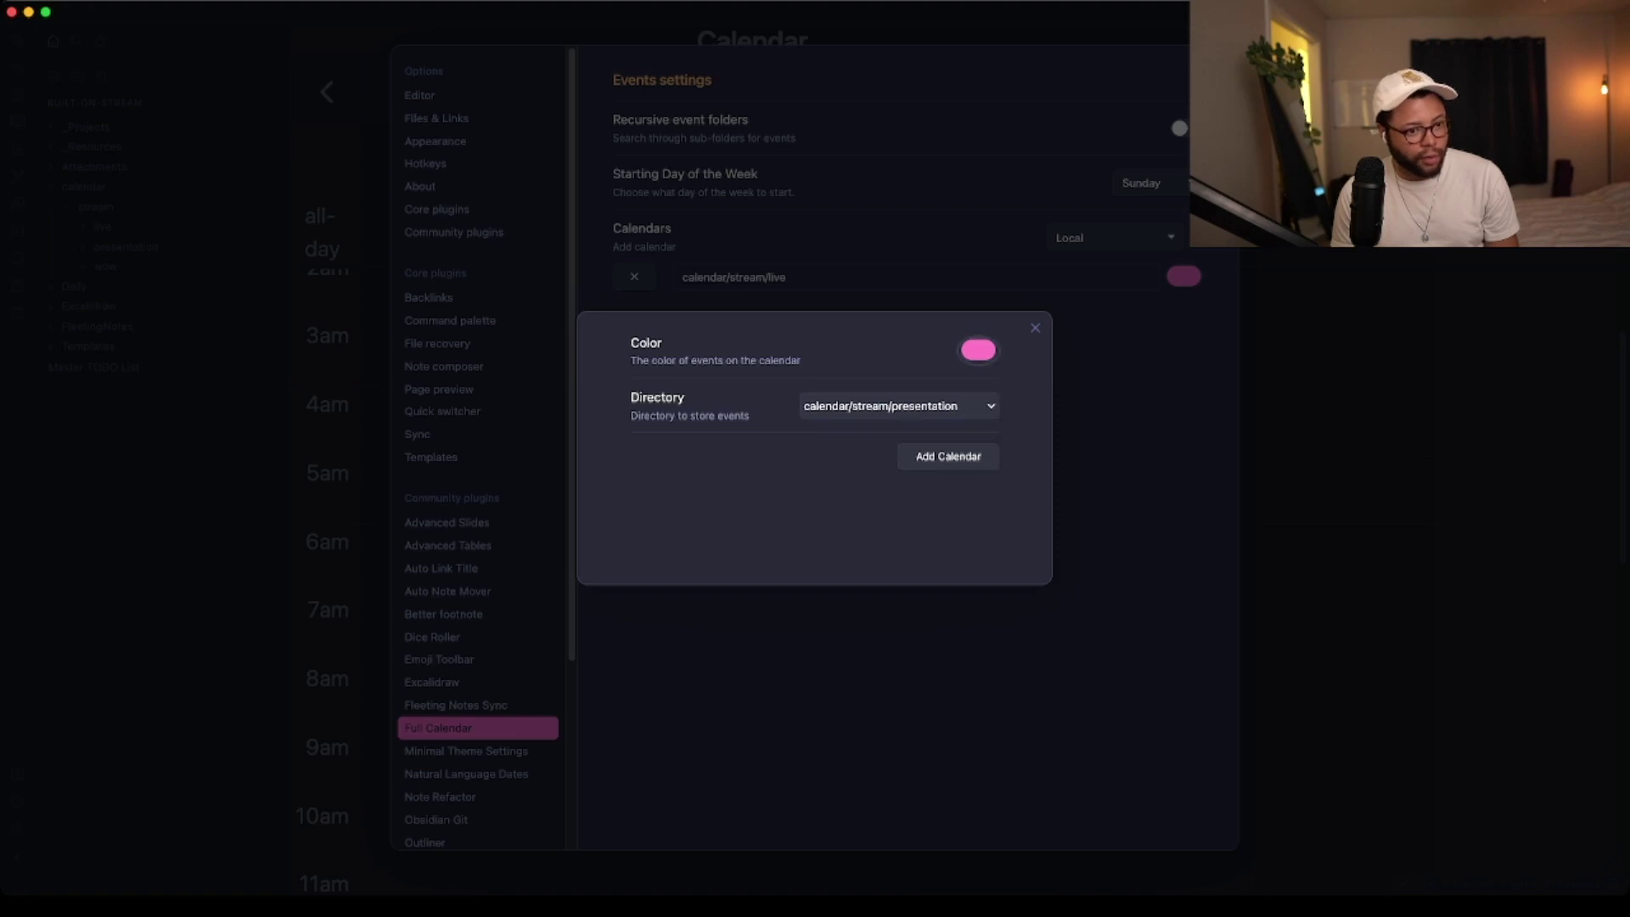
pyautogui.click(948, 455)
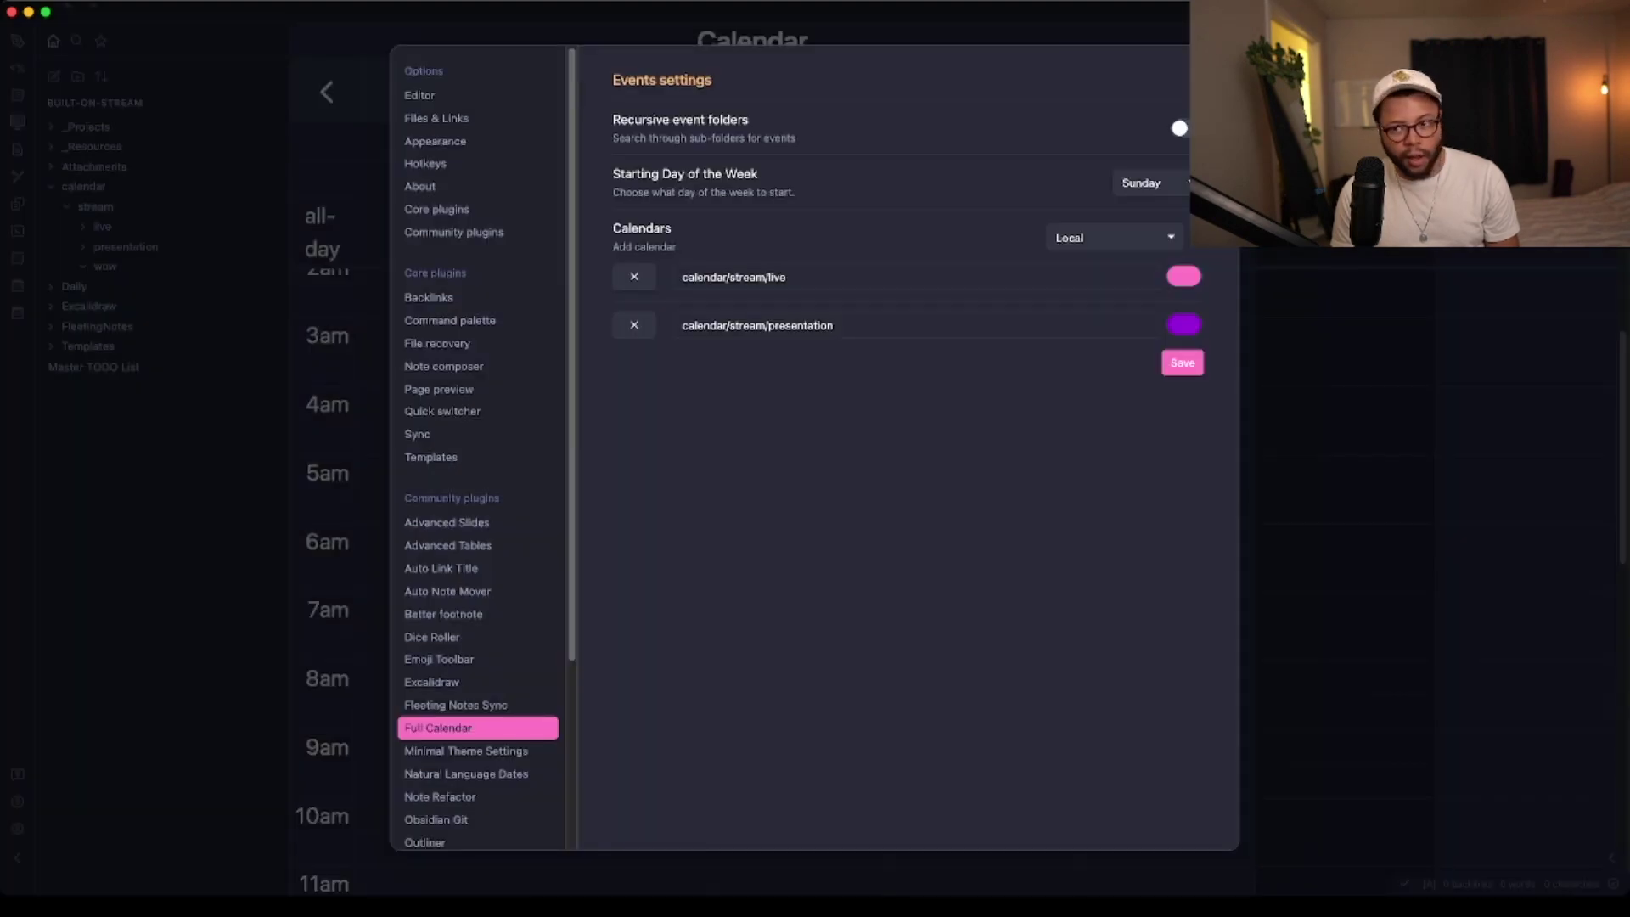
pyautogui.press('Escape')
# Create a "vsc" event in the calendar/stream/live calendar for 09/02/2022 from 7:30 PM to 8:00 PM
pyautogui.scroll(-9, 952, 582)
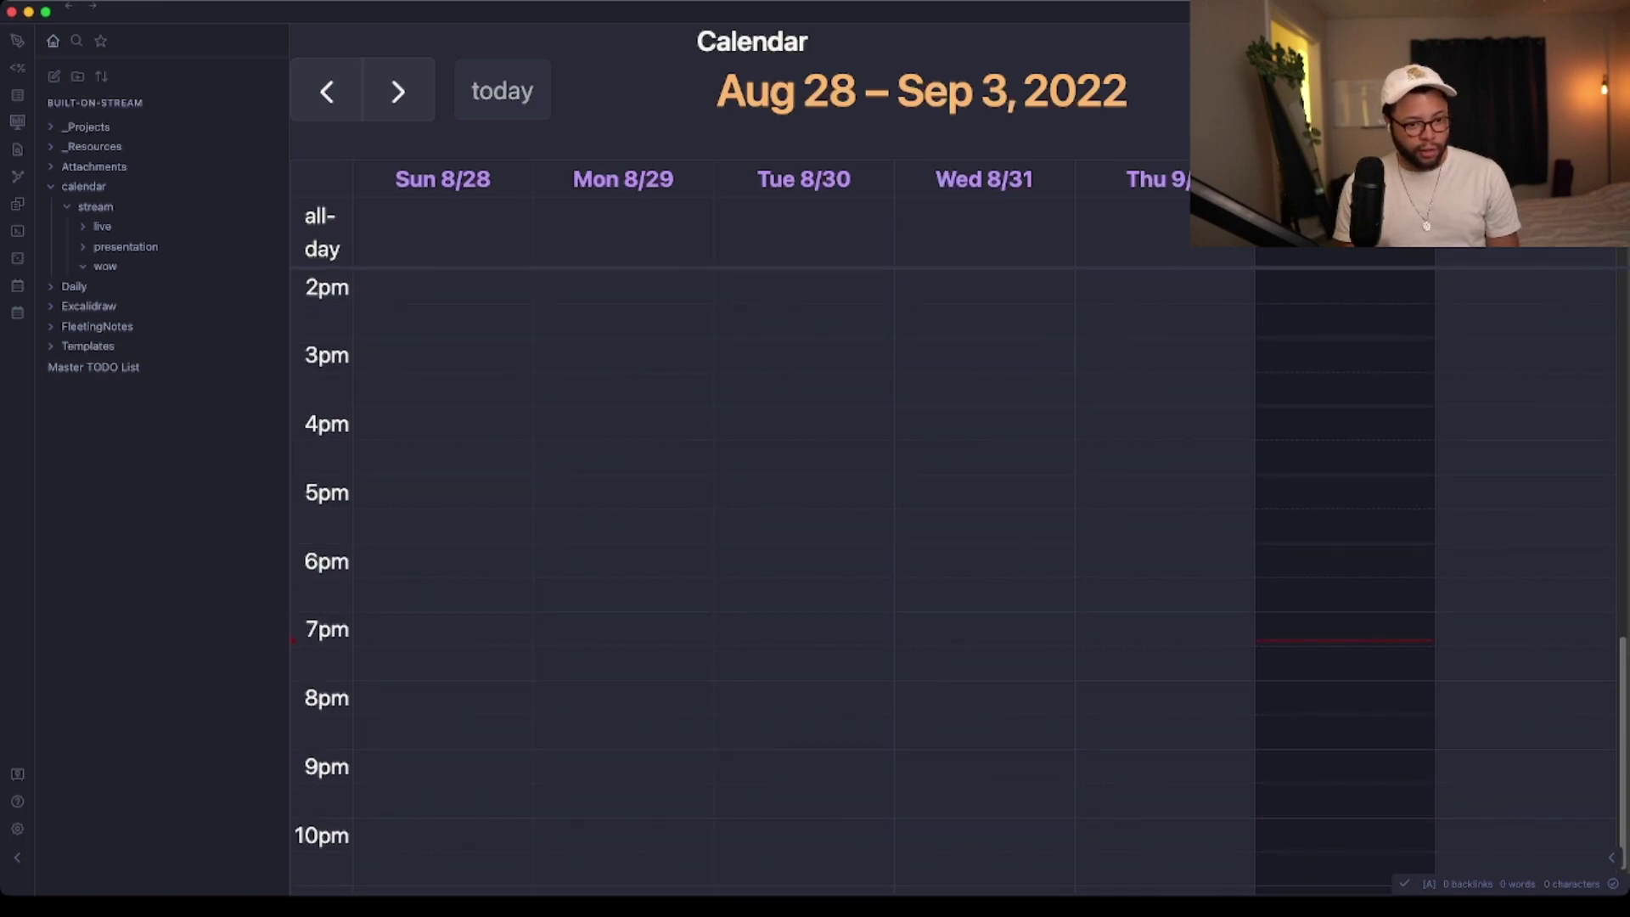
pyautogui.click(1345, 663)
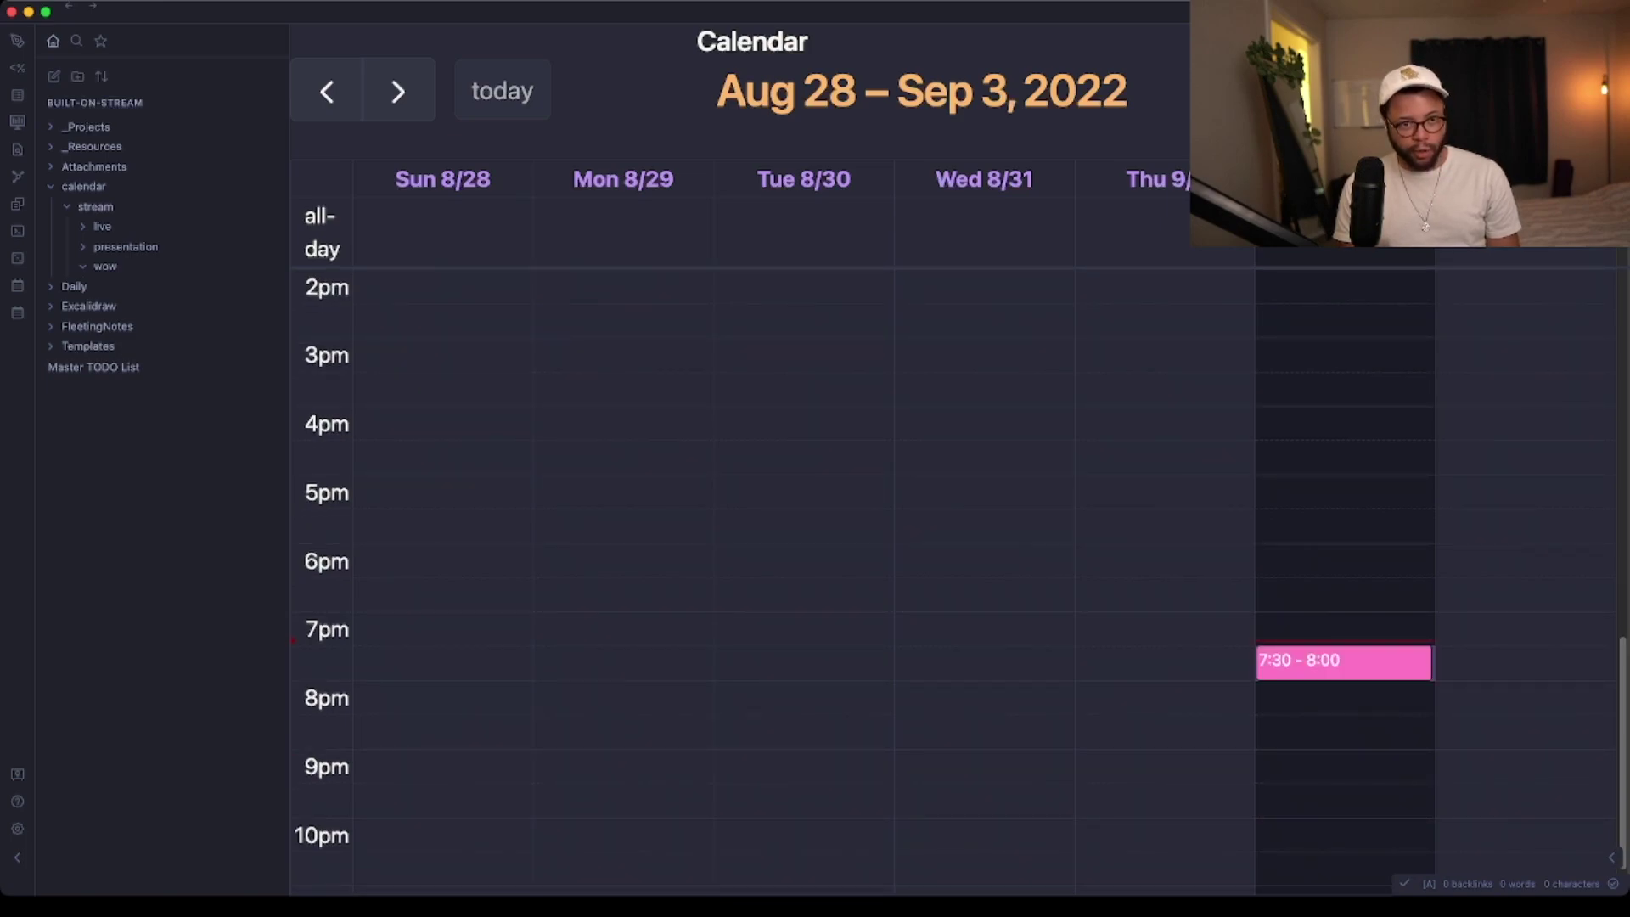
pyautogui.write('vow')
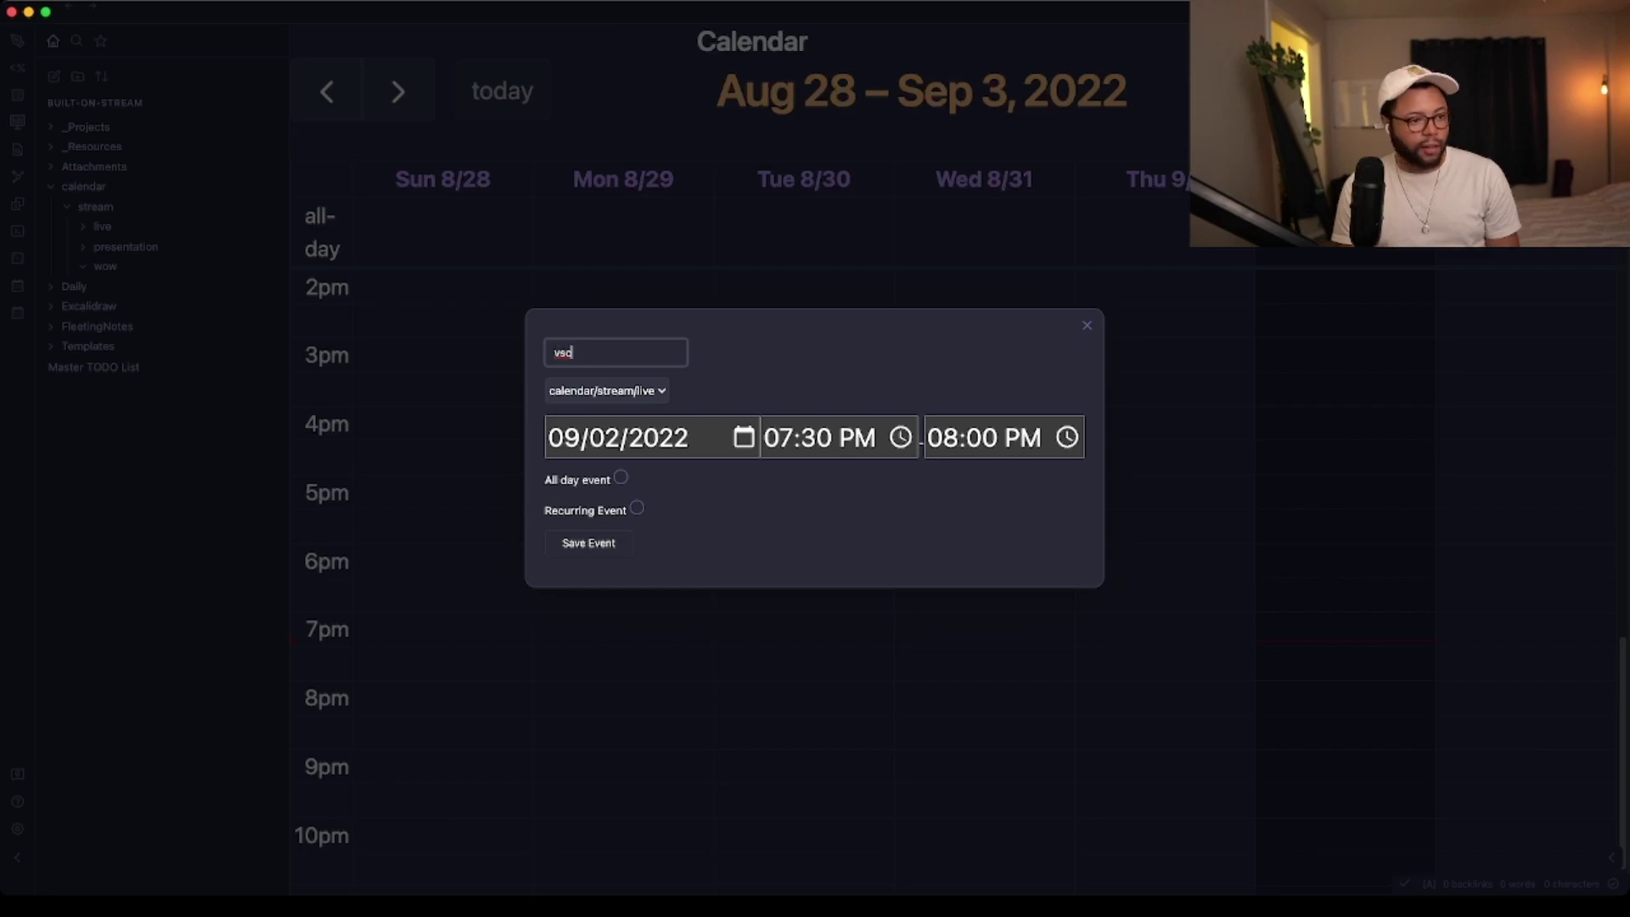
pyautogui.click(589, 544)
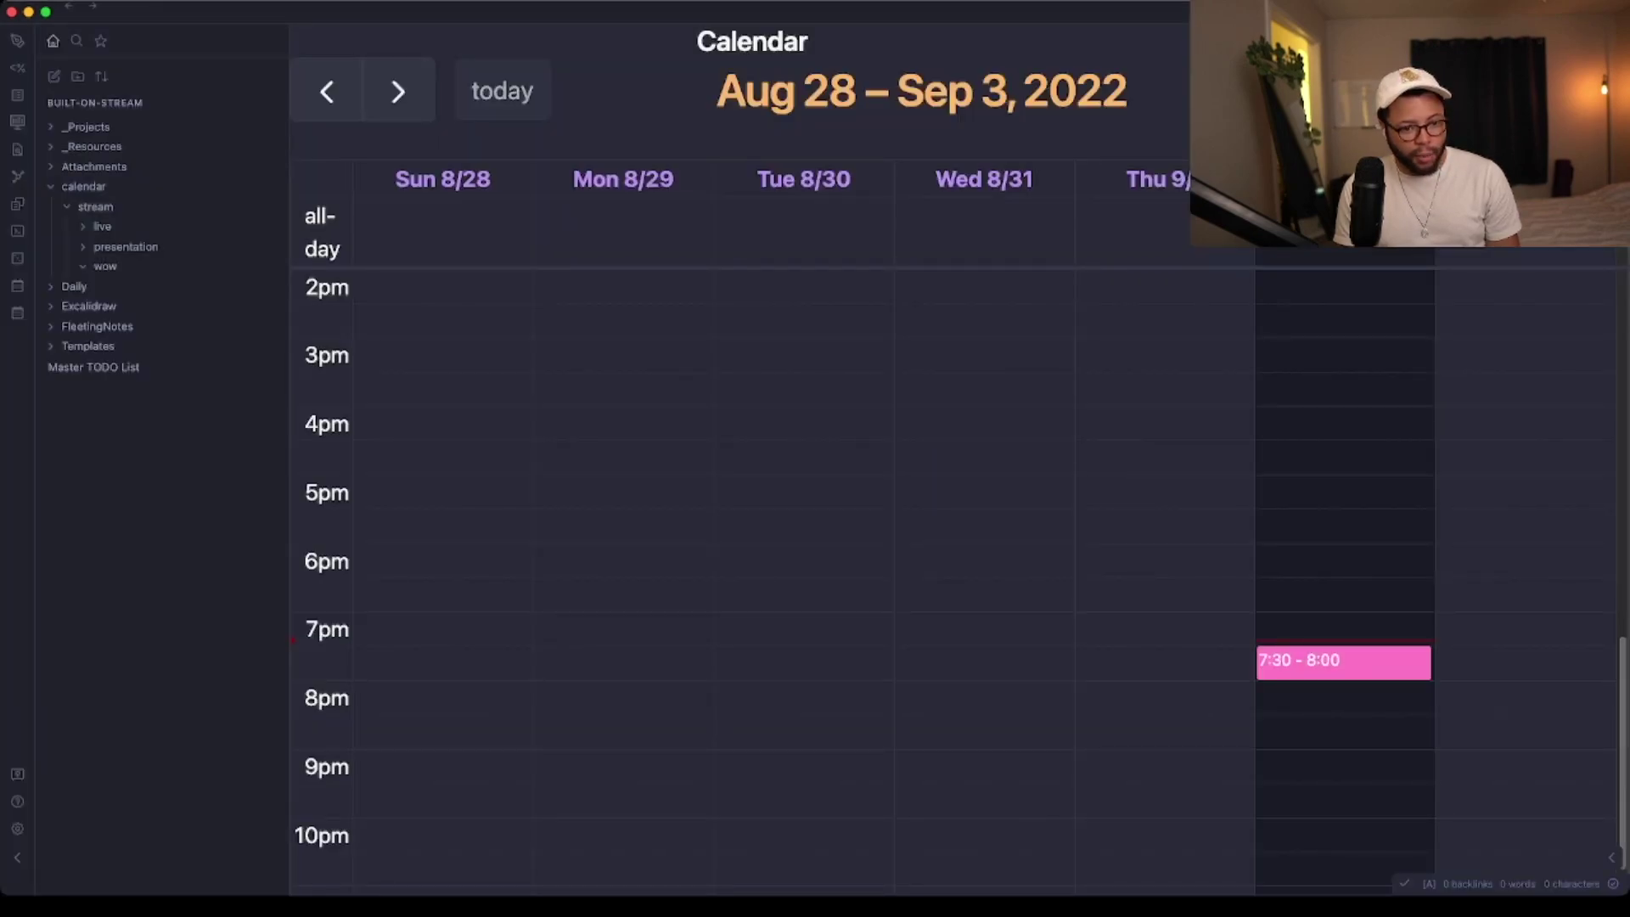
# Create an "obsidian presentation of discovery" event in the calendar/stream/live calendar for 09/02/2022 from 8:00 PM to 9:00 PM
pyautogui.moveTo(1346, 697); pyautogui.dragTo(1345, 732)
pyautogui.write('o')
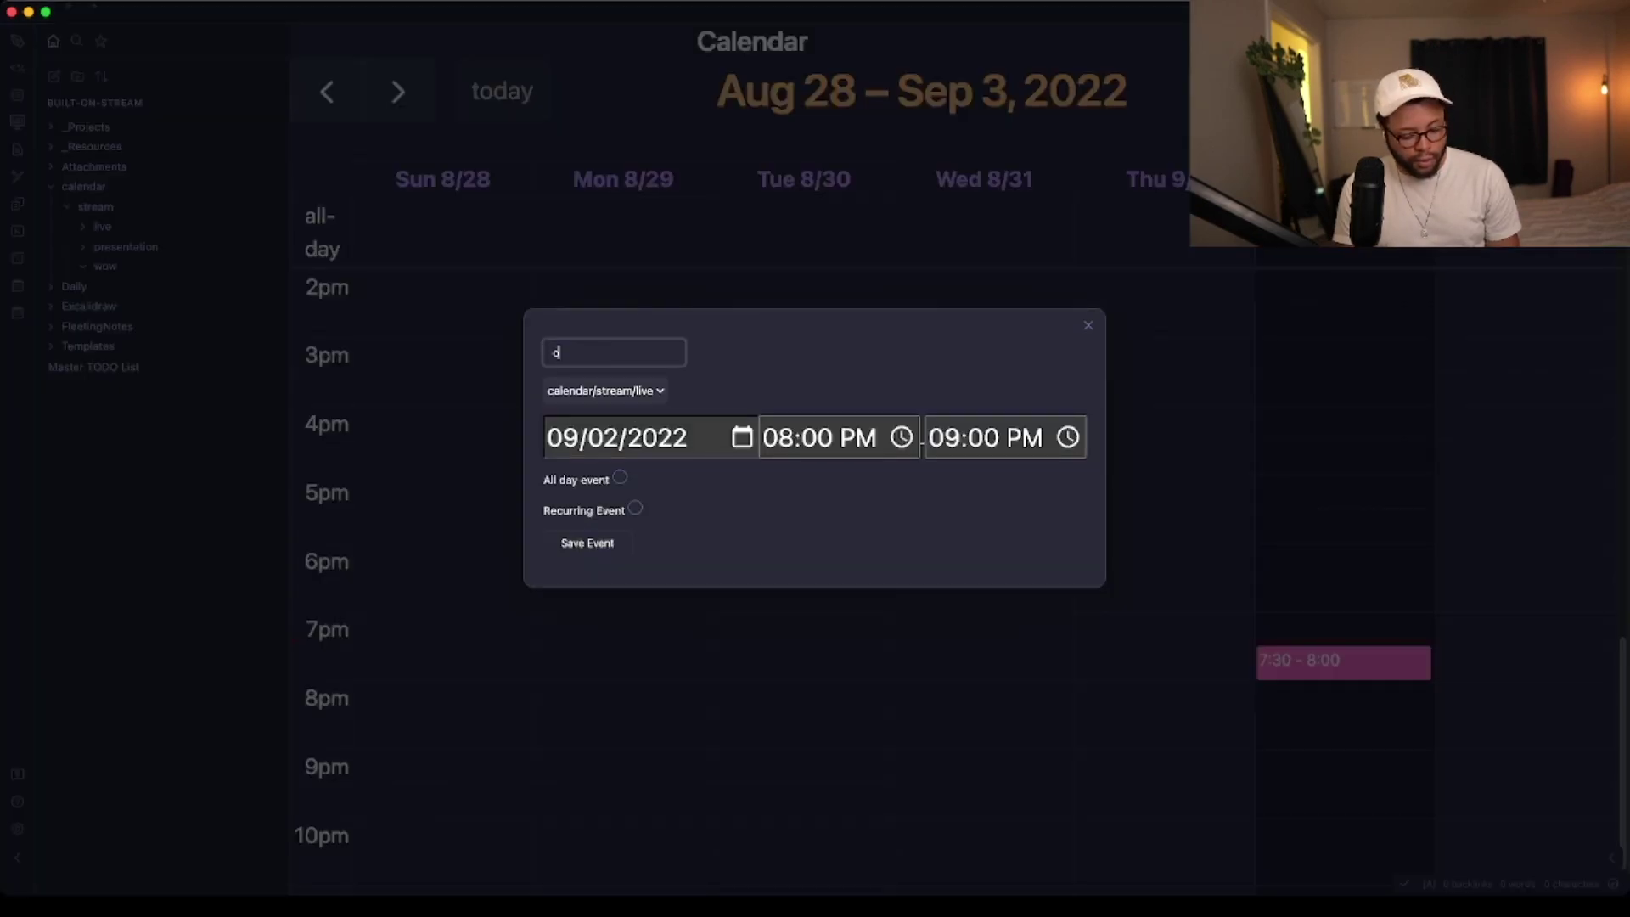
pyautogui.write('bsidian presentation of d')
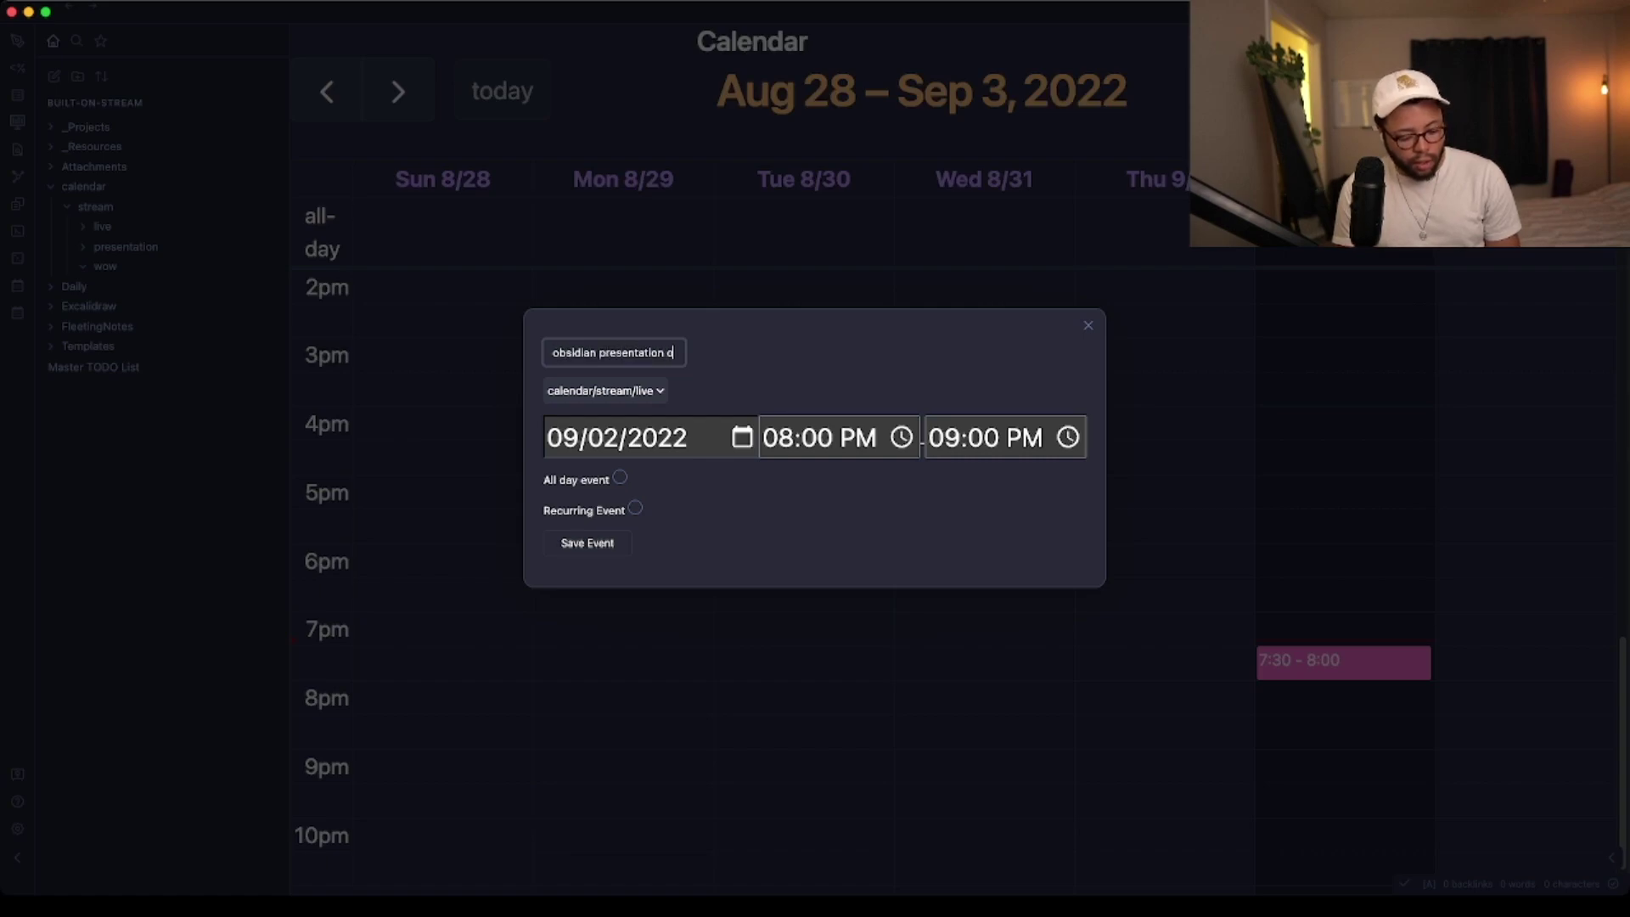
pyautogui.press('Return')
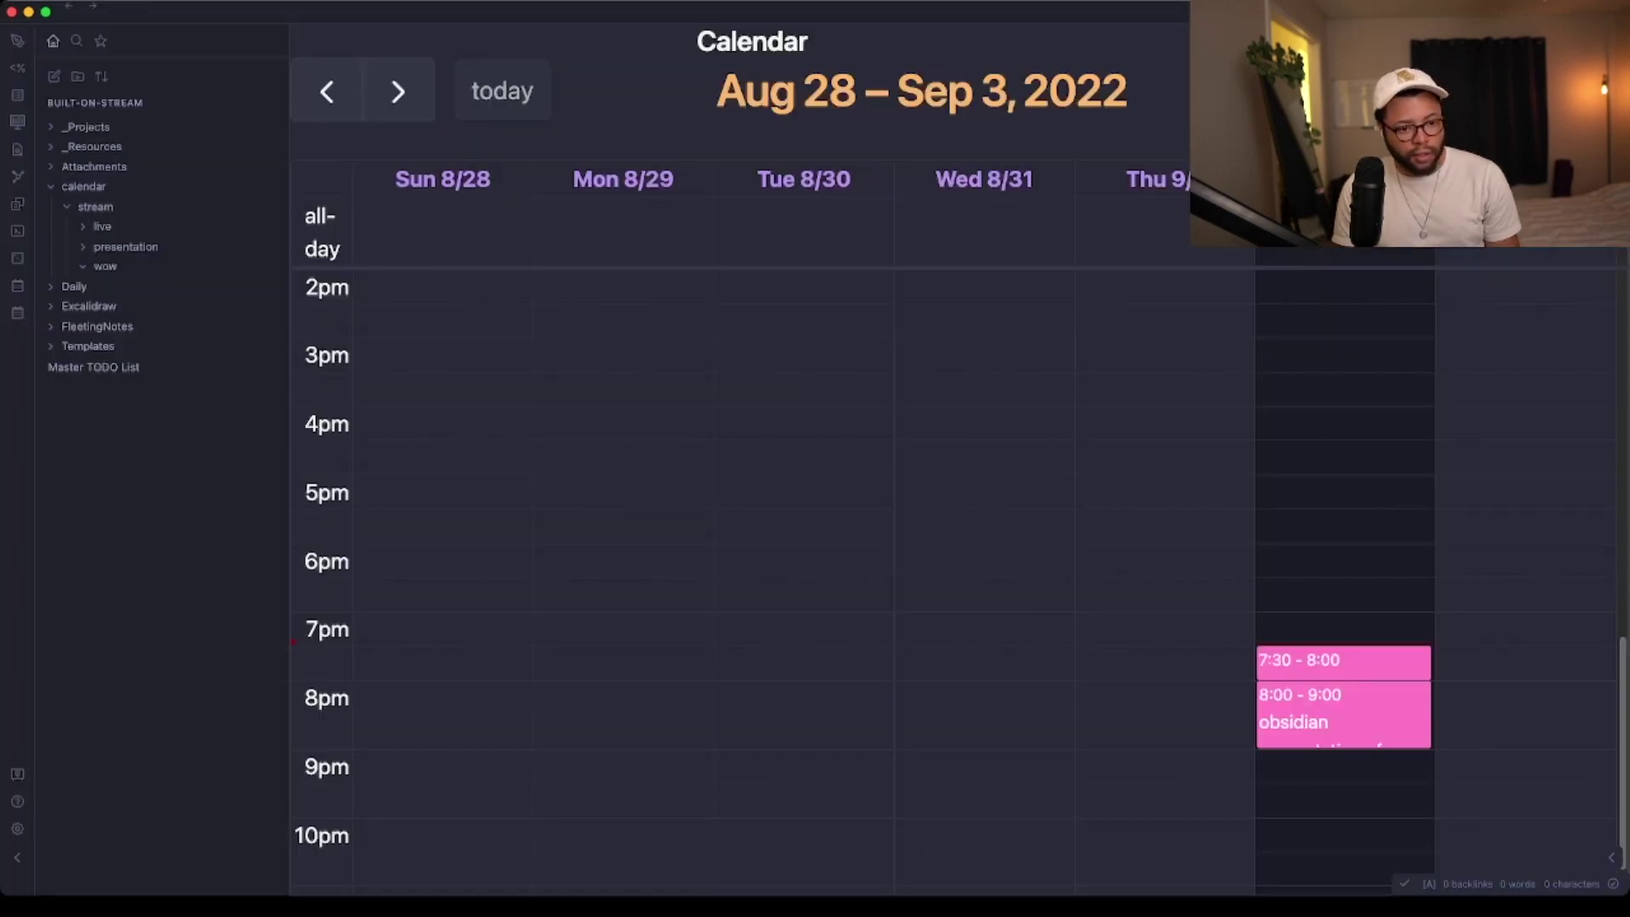
# Check the details of the 7:30 to 8:00 event on Friday and close them
pyautogui.write('vsd')
pyautogui.press('Return')
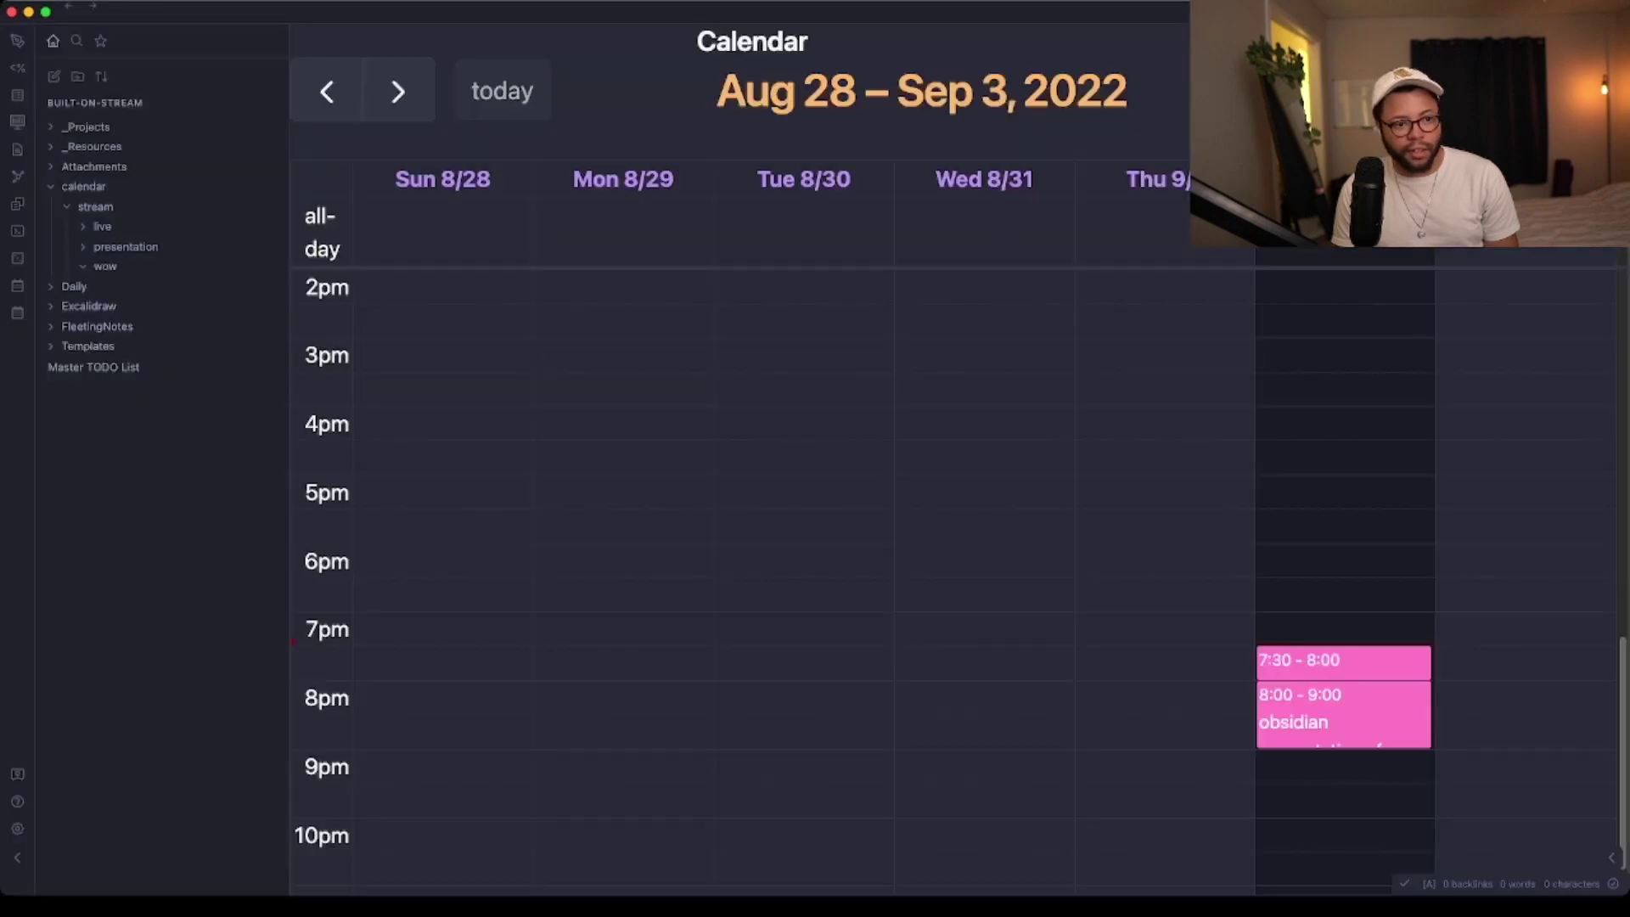
pyautogui.click(1343, 662)
pyautogui.press('Escape')
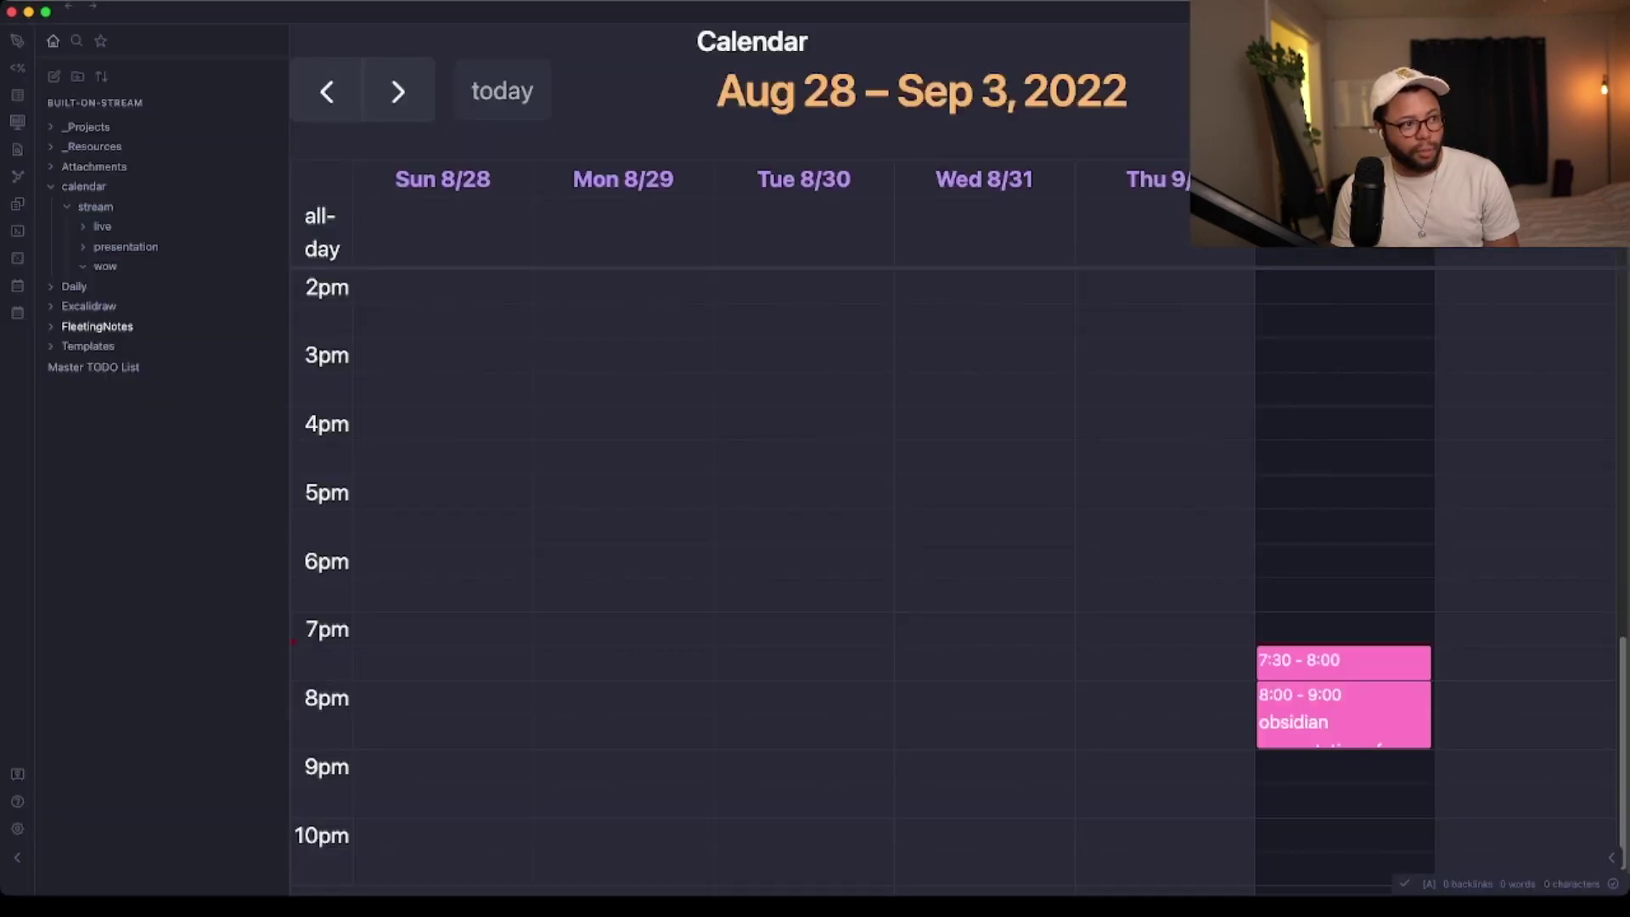
# Open the 2022-09-02 vsc note in the live folder and add a checklist with "qdata", "server" and "telegram bot?"
pyautogui.click(102, 227)
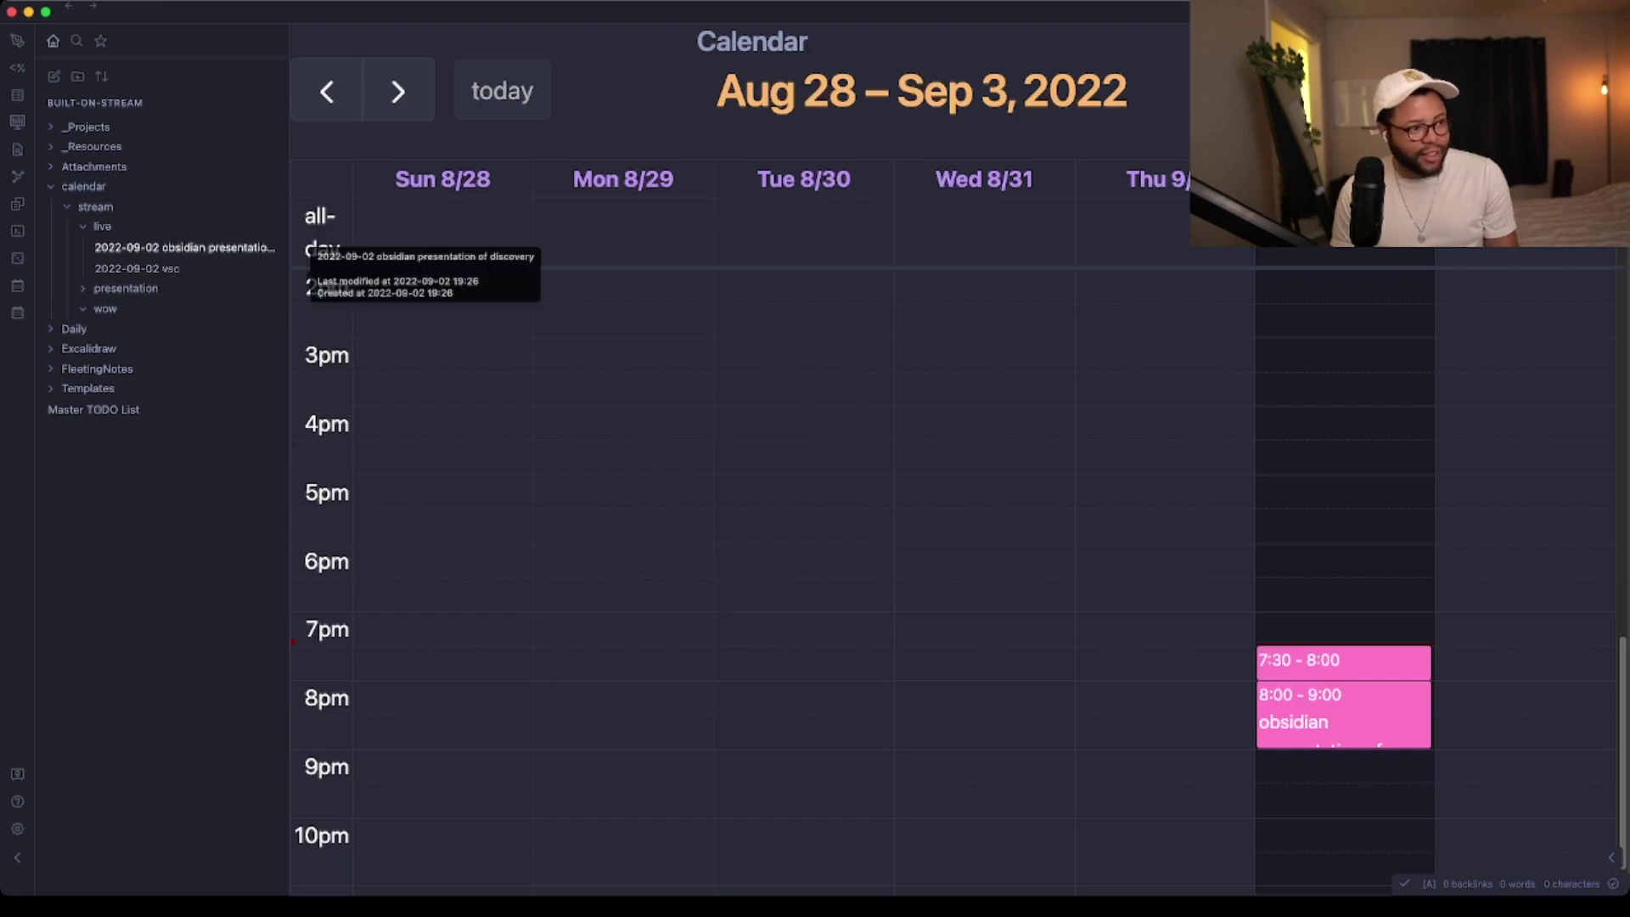
pyautogui.click(138, 269)
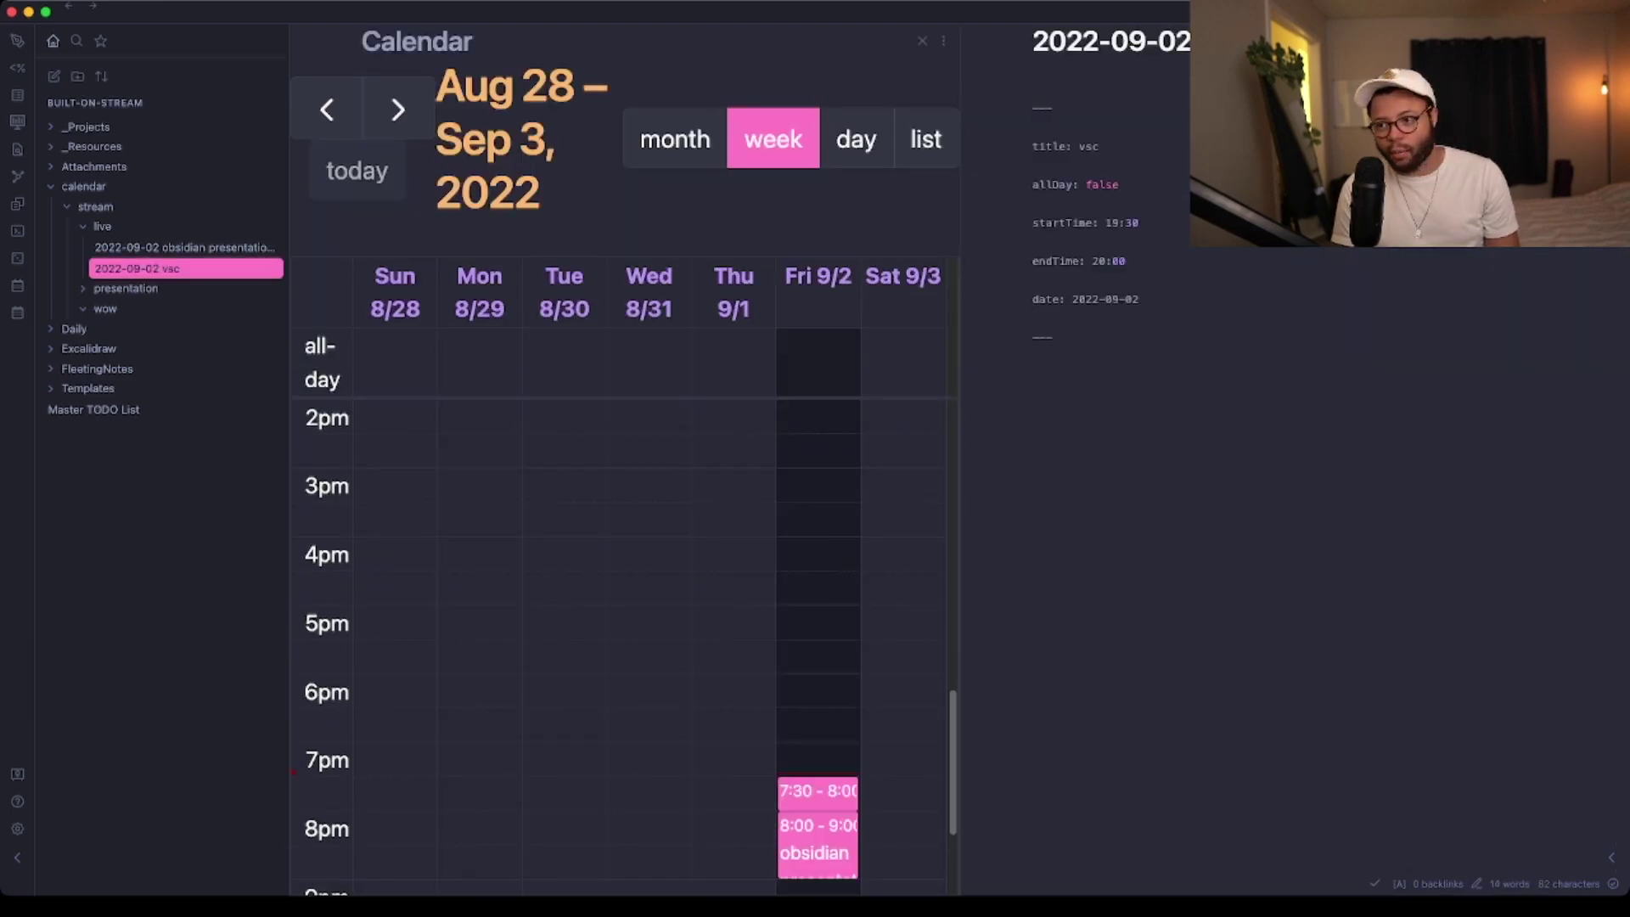
pyautogui.press('Return')
pyautogui.write('- [ ] ')
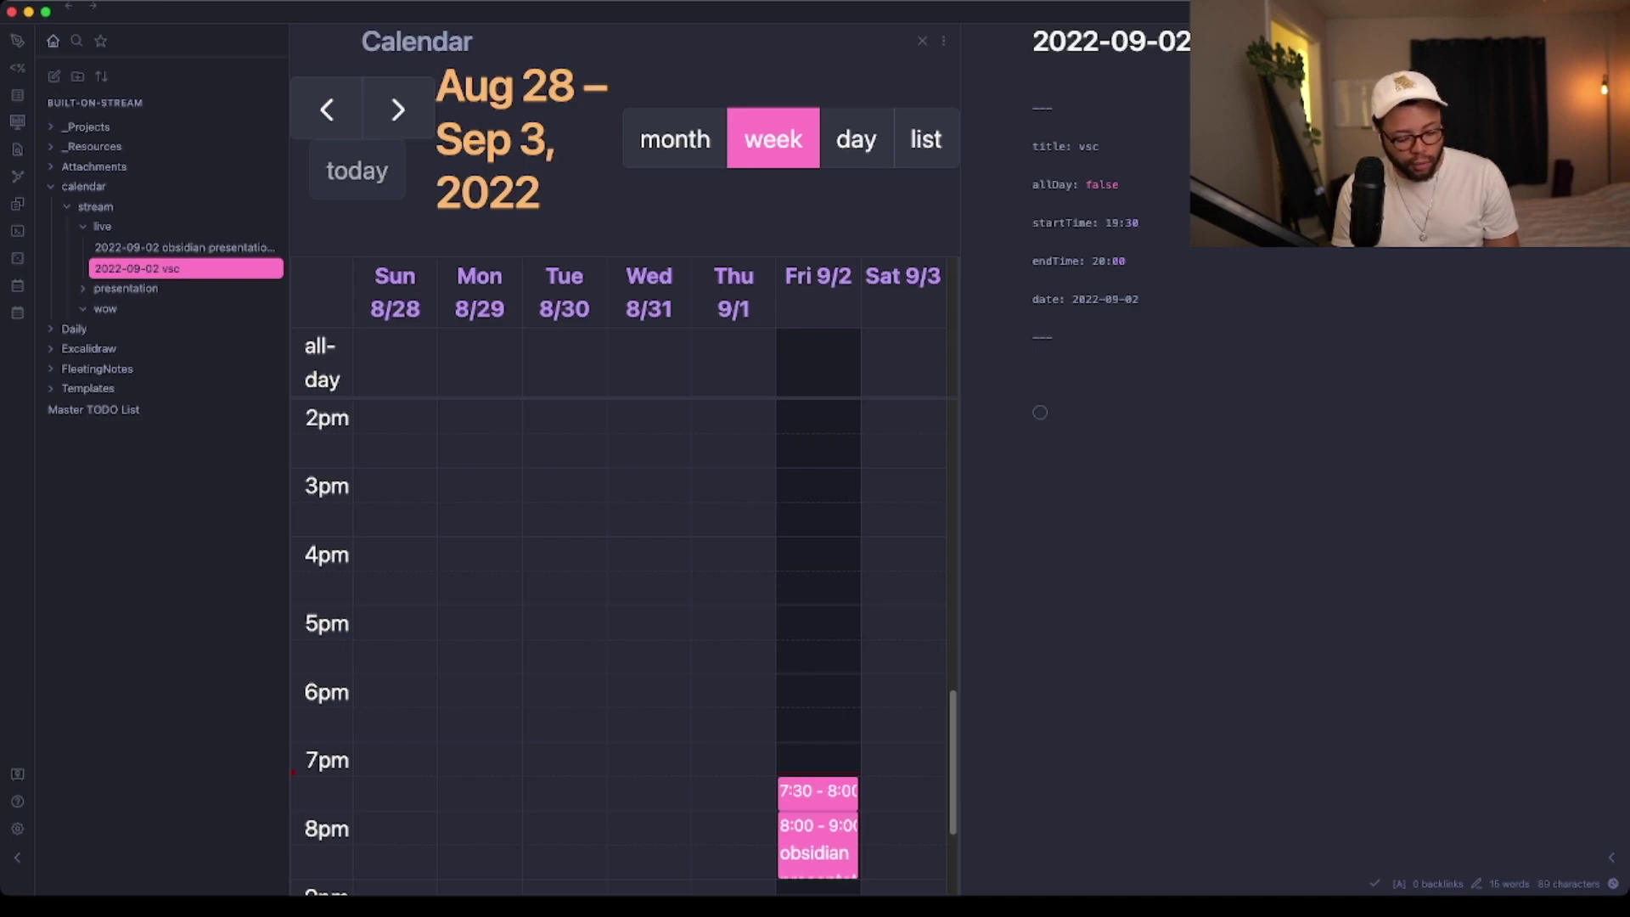
pyautogui.write('qdata')
pyautogui.press('Return')
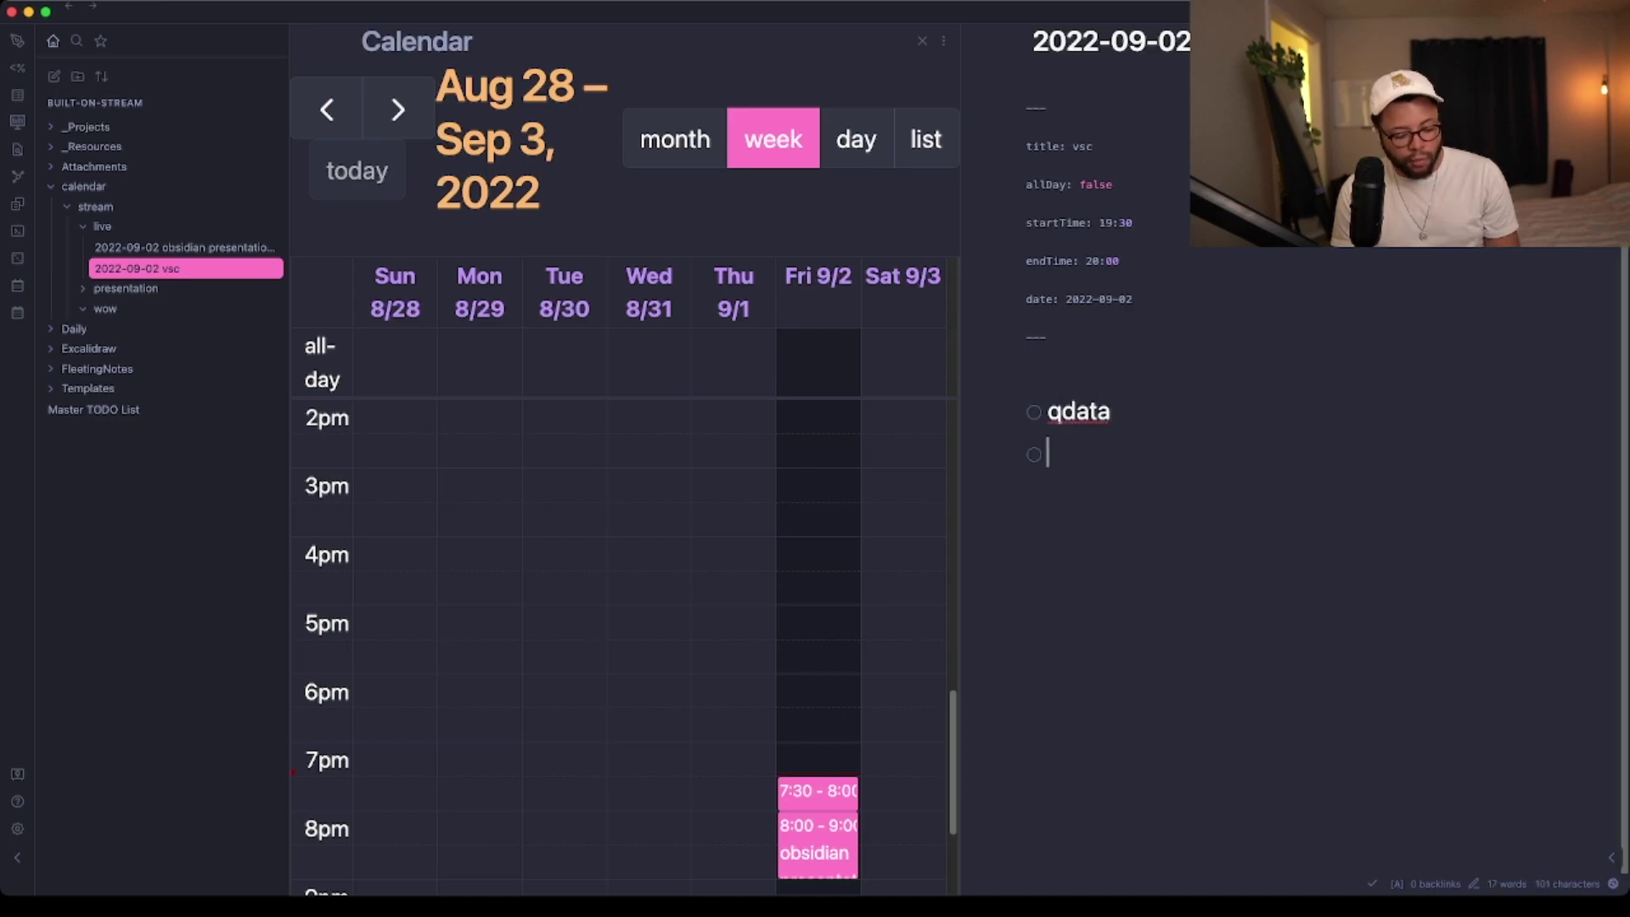
pyautogui.write('server')
pyautogui.press('Return')
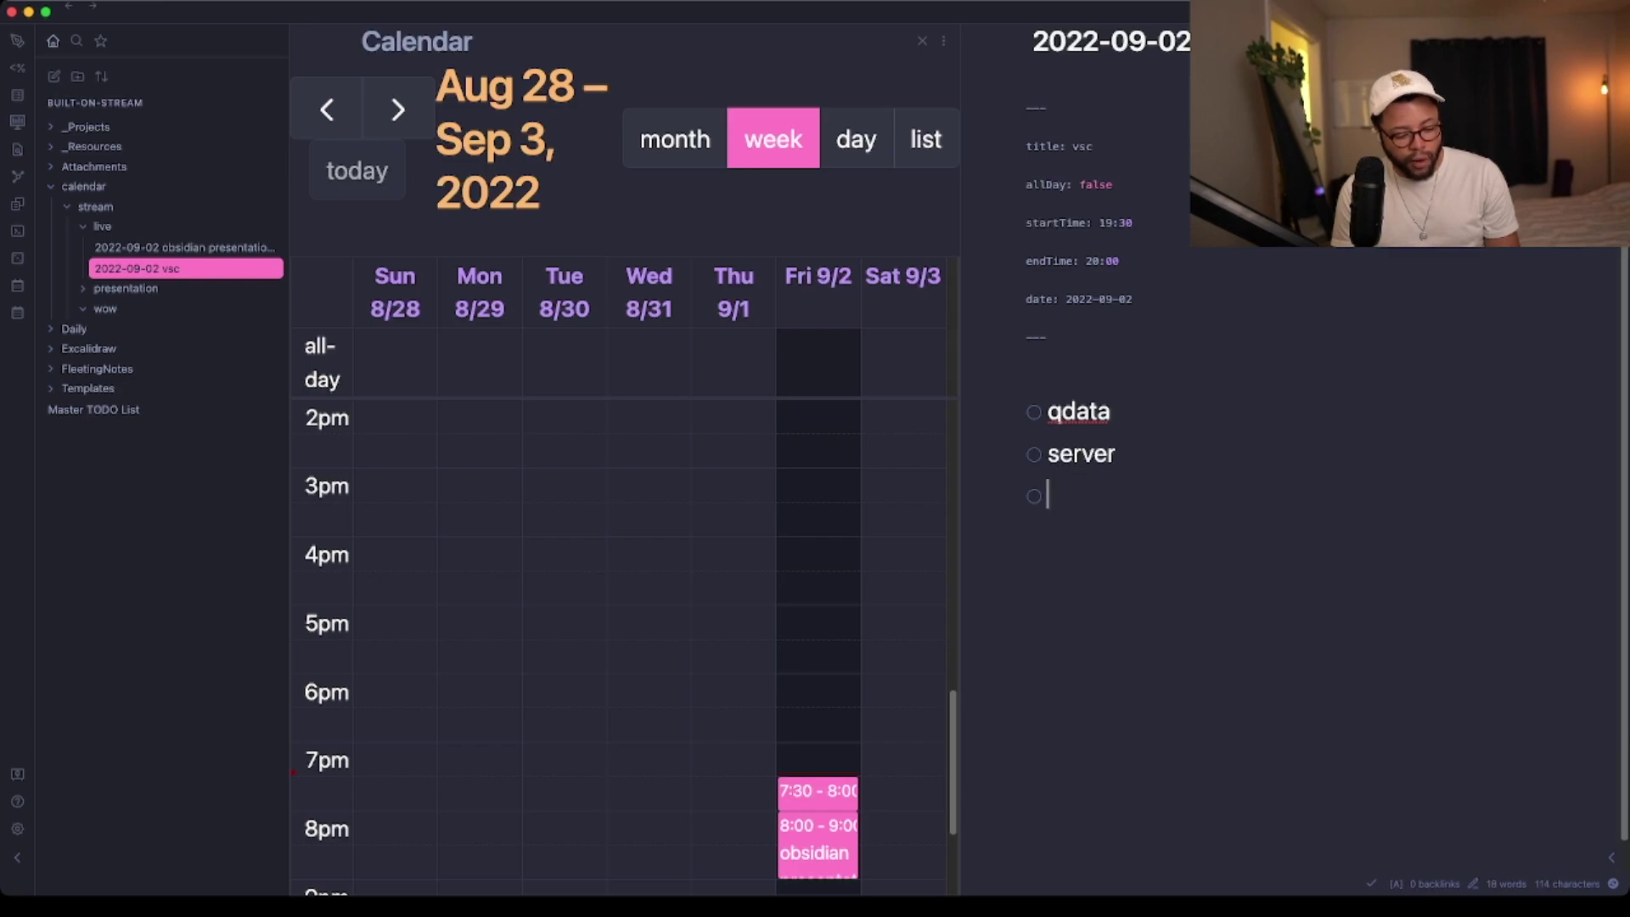
pyautogui.write('telegram bot?')
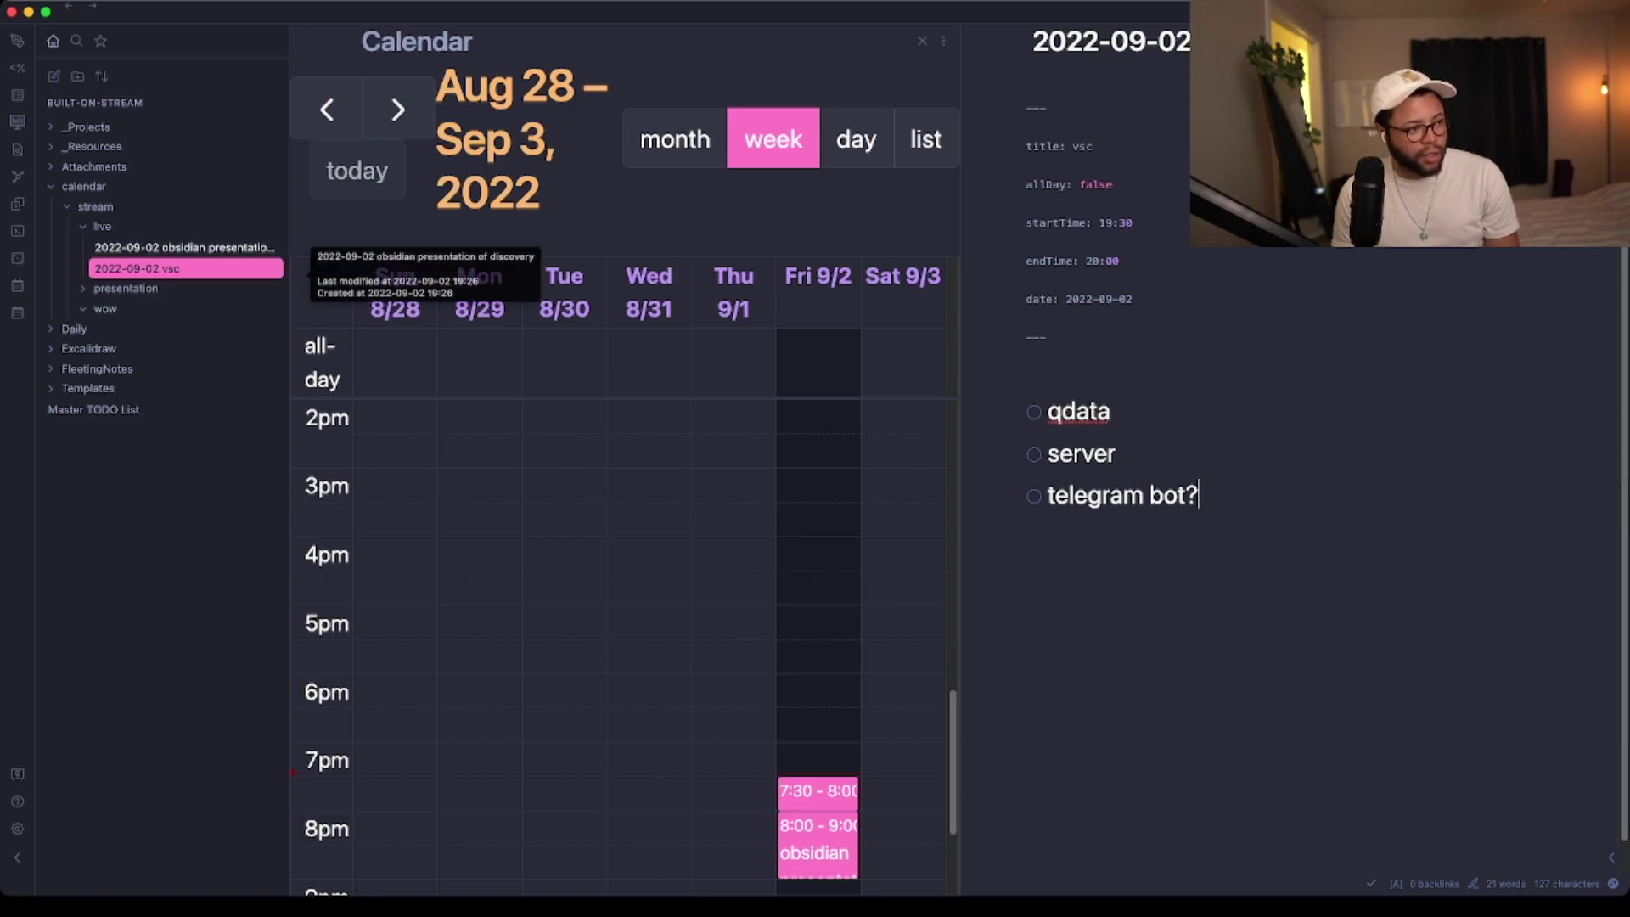
# In the obsidian presentation note, write "if not done with" plus a link to 2022-09-02 vsc, and indent the same link below it
pyautogui.click(182, 247)
pyautogui.press('Return')
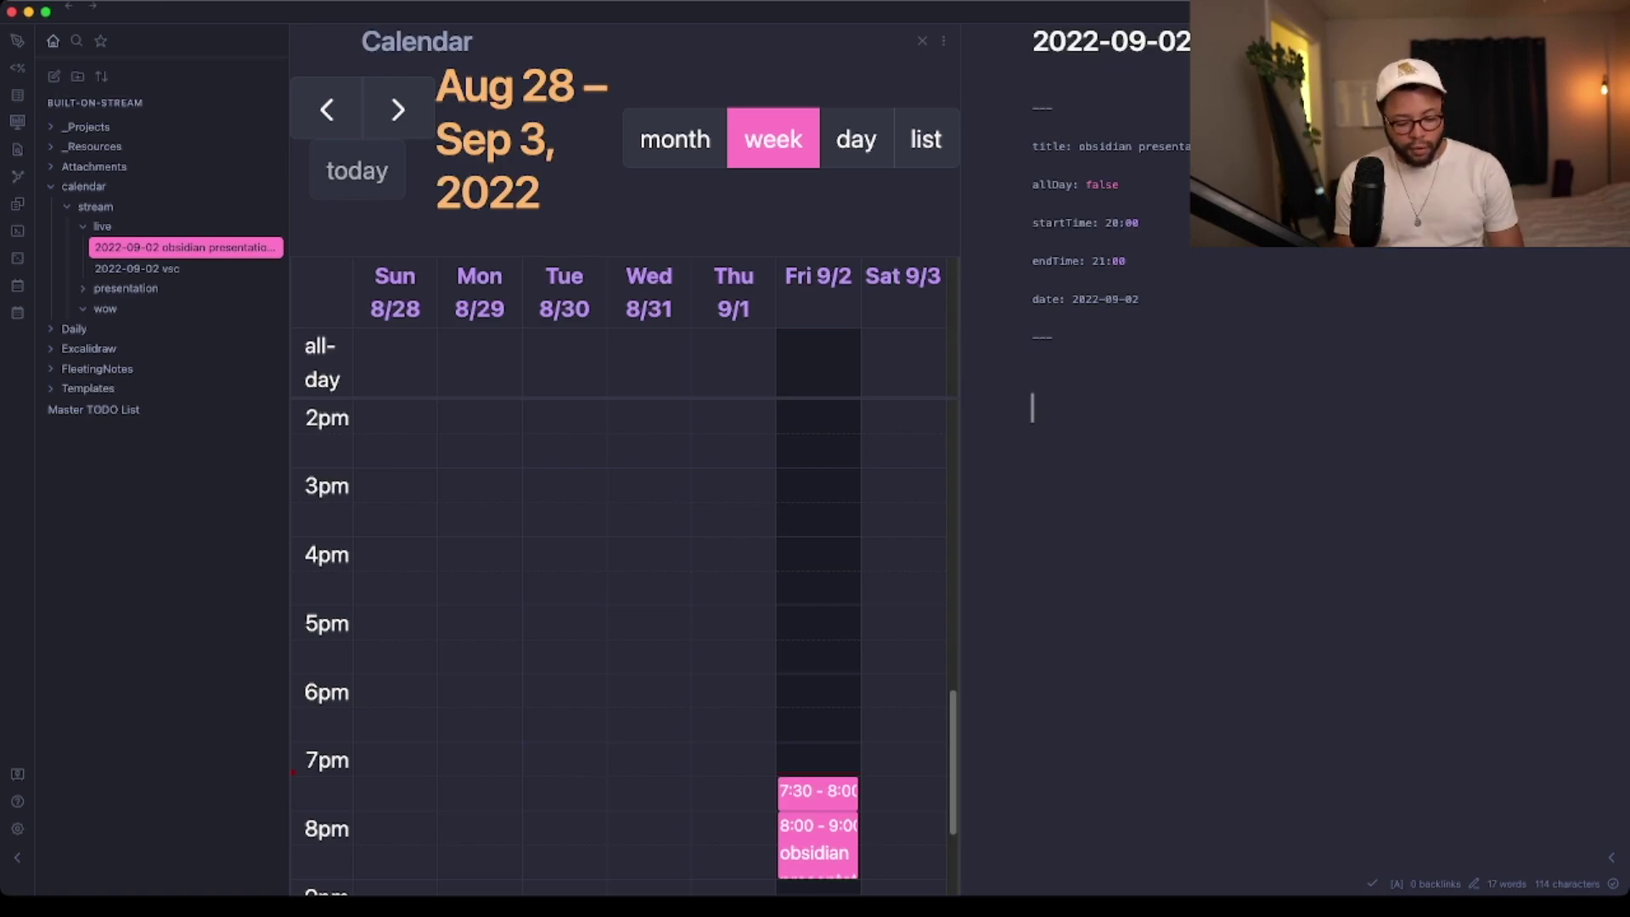
pyautogui.write('if no')
pyautogui.write('t done with')
pyautogui.write('[[2022-09-02 vsc]]')
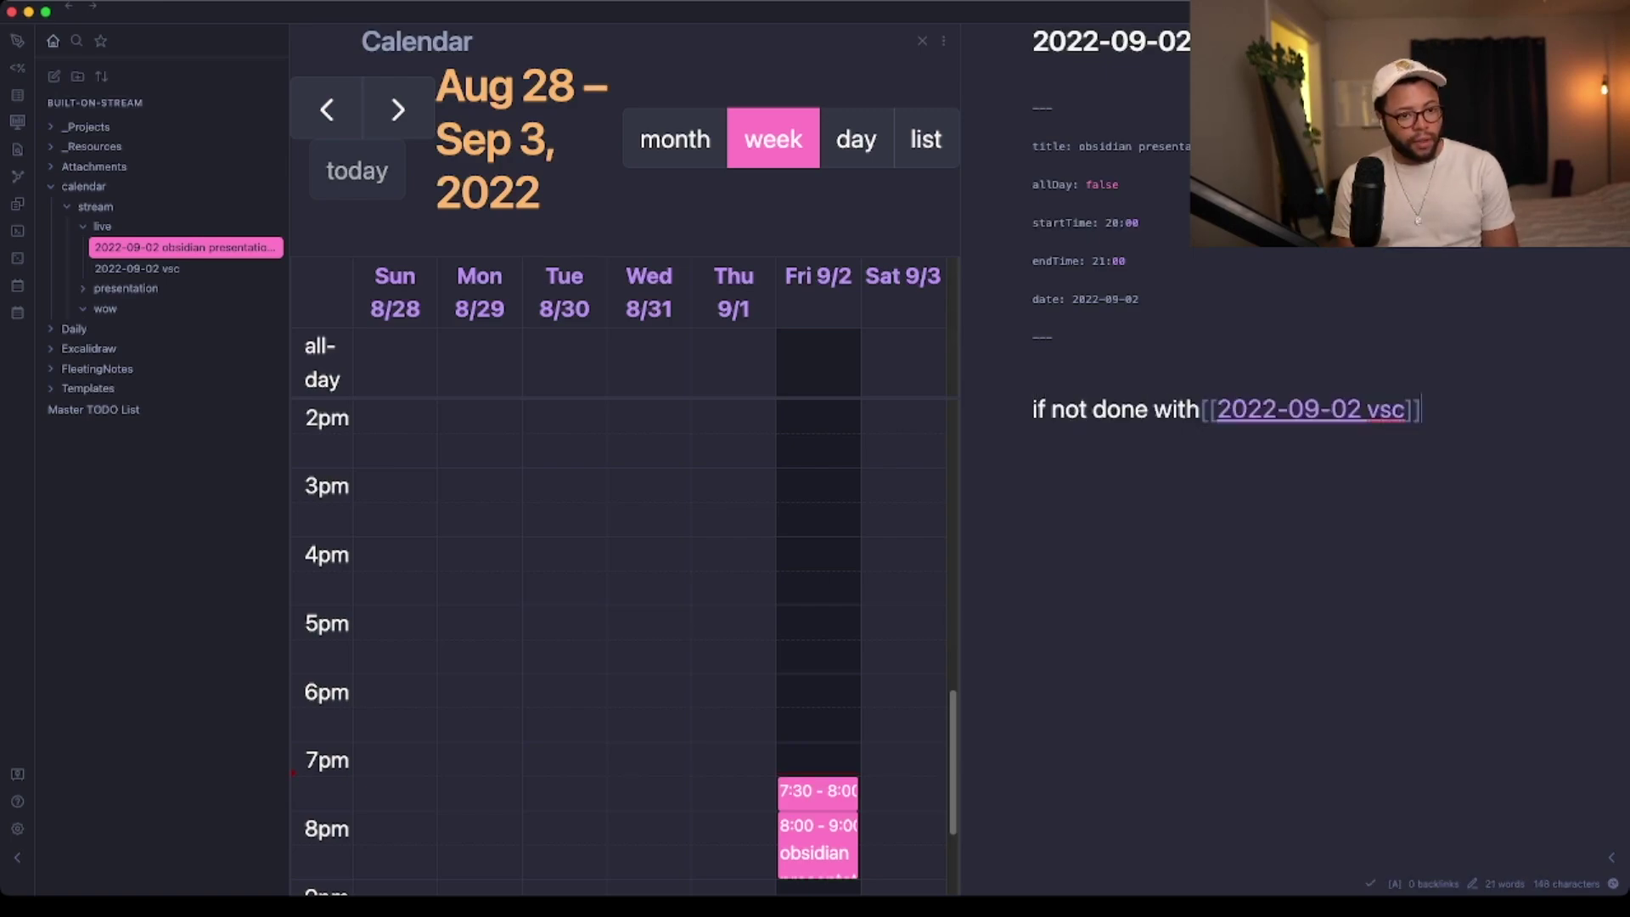
pyautogui.write('[[2022-09-02 vsc]]')
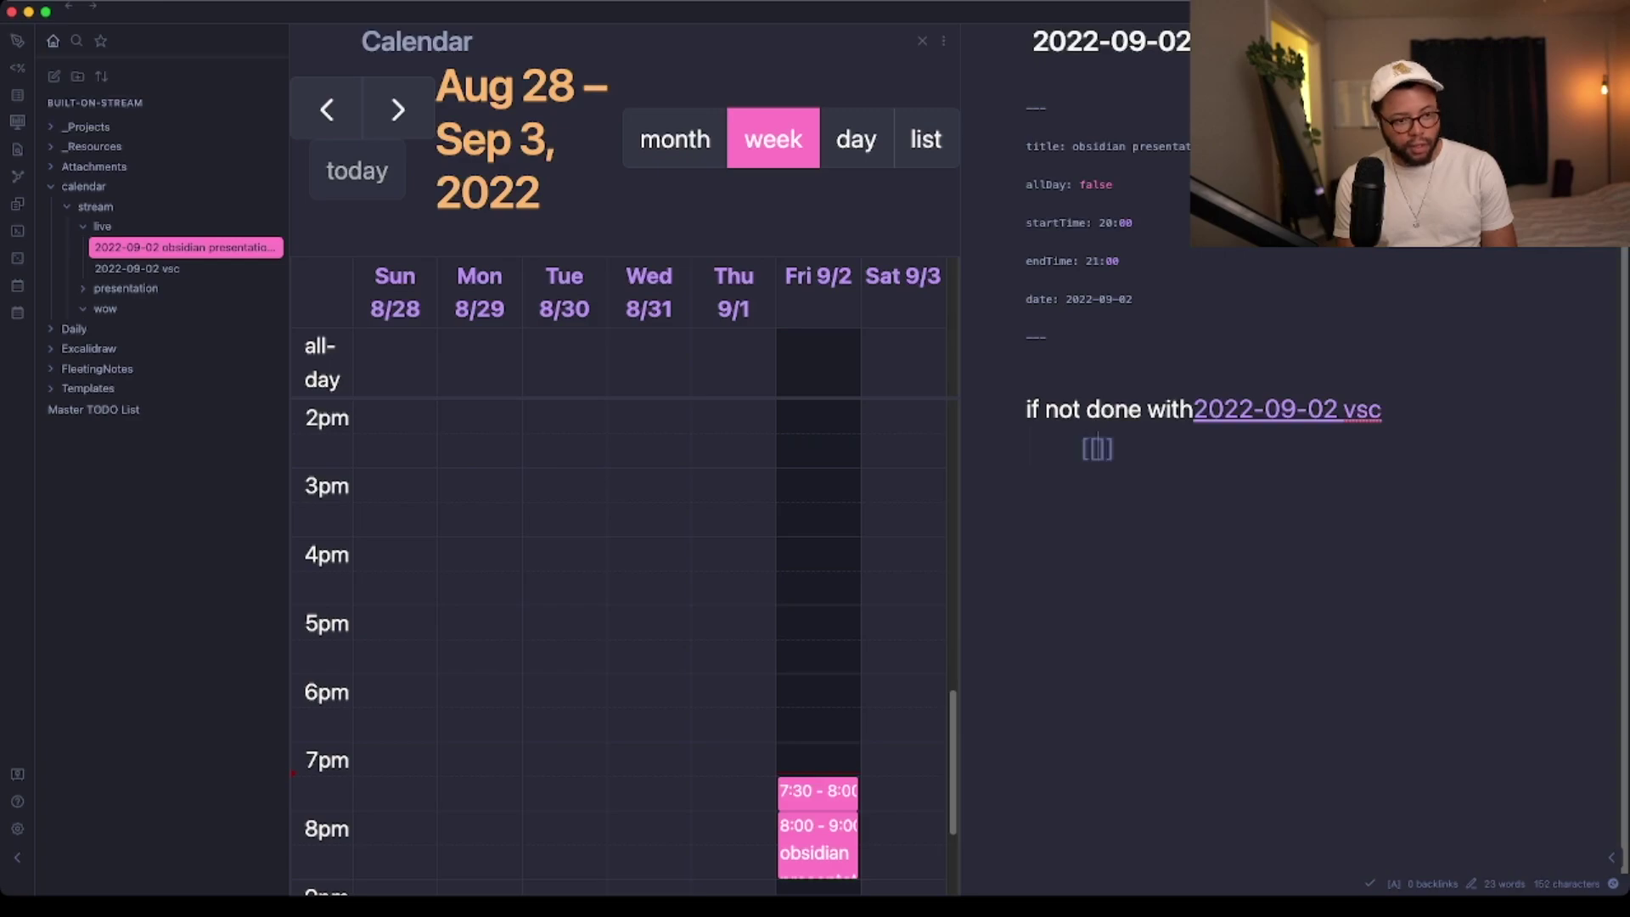
# Add an "else" line with an indented link to the 2022-09-02 obsidian presentation of discovery note, and close the note
pyautogui.press('Return')
pyautogui.hotkey('shift', 'Tab')
pyautogui.write('else')
pyautogui.press('Return')
pyautogui.press('Tab')
pyautogui.write('[[')
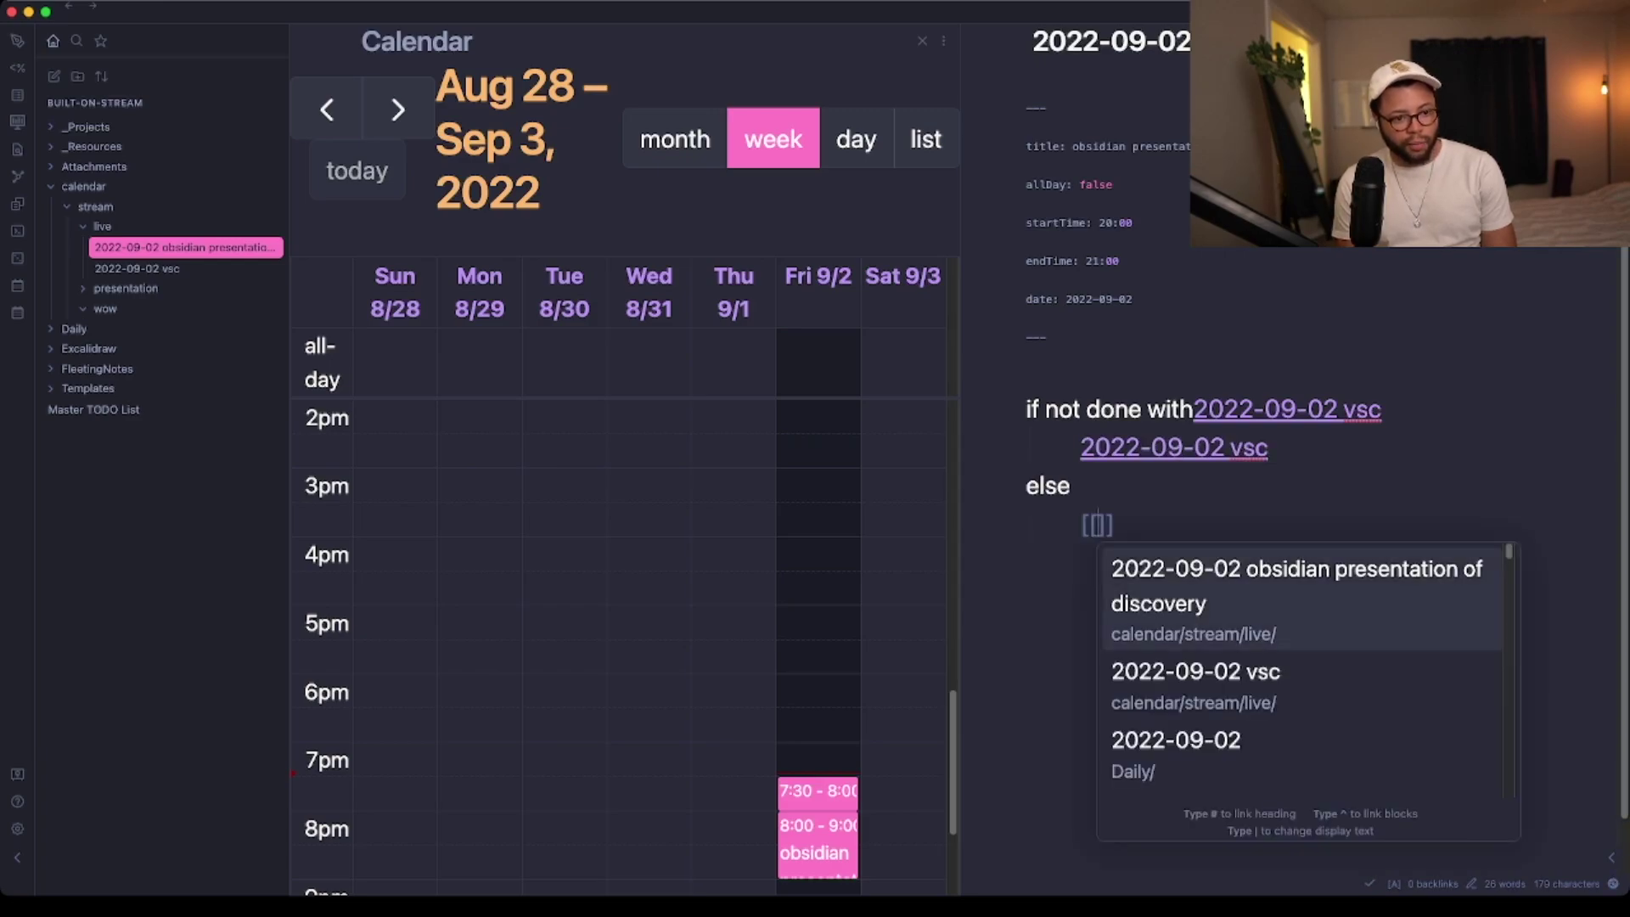
pyautogui.press('Return')
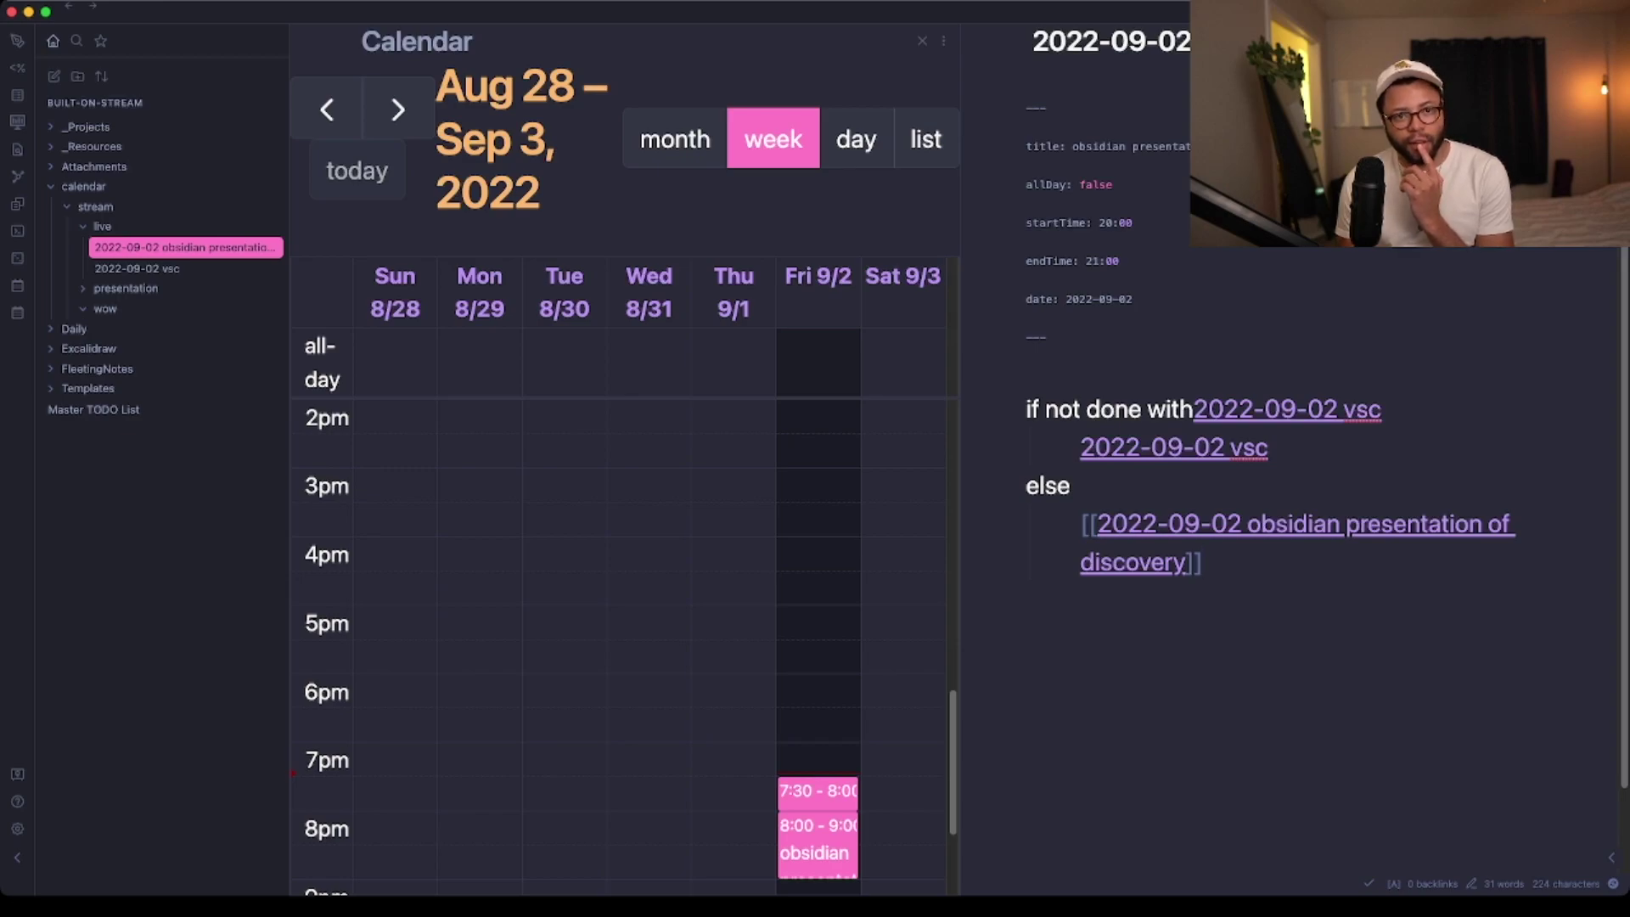
pyautogui.press('super+w')
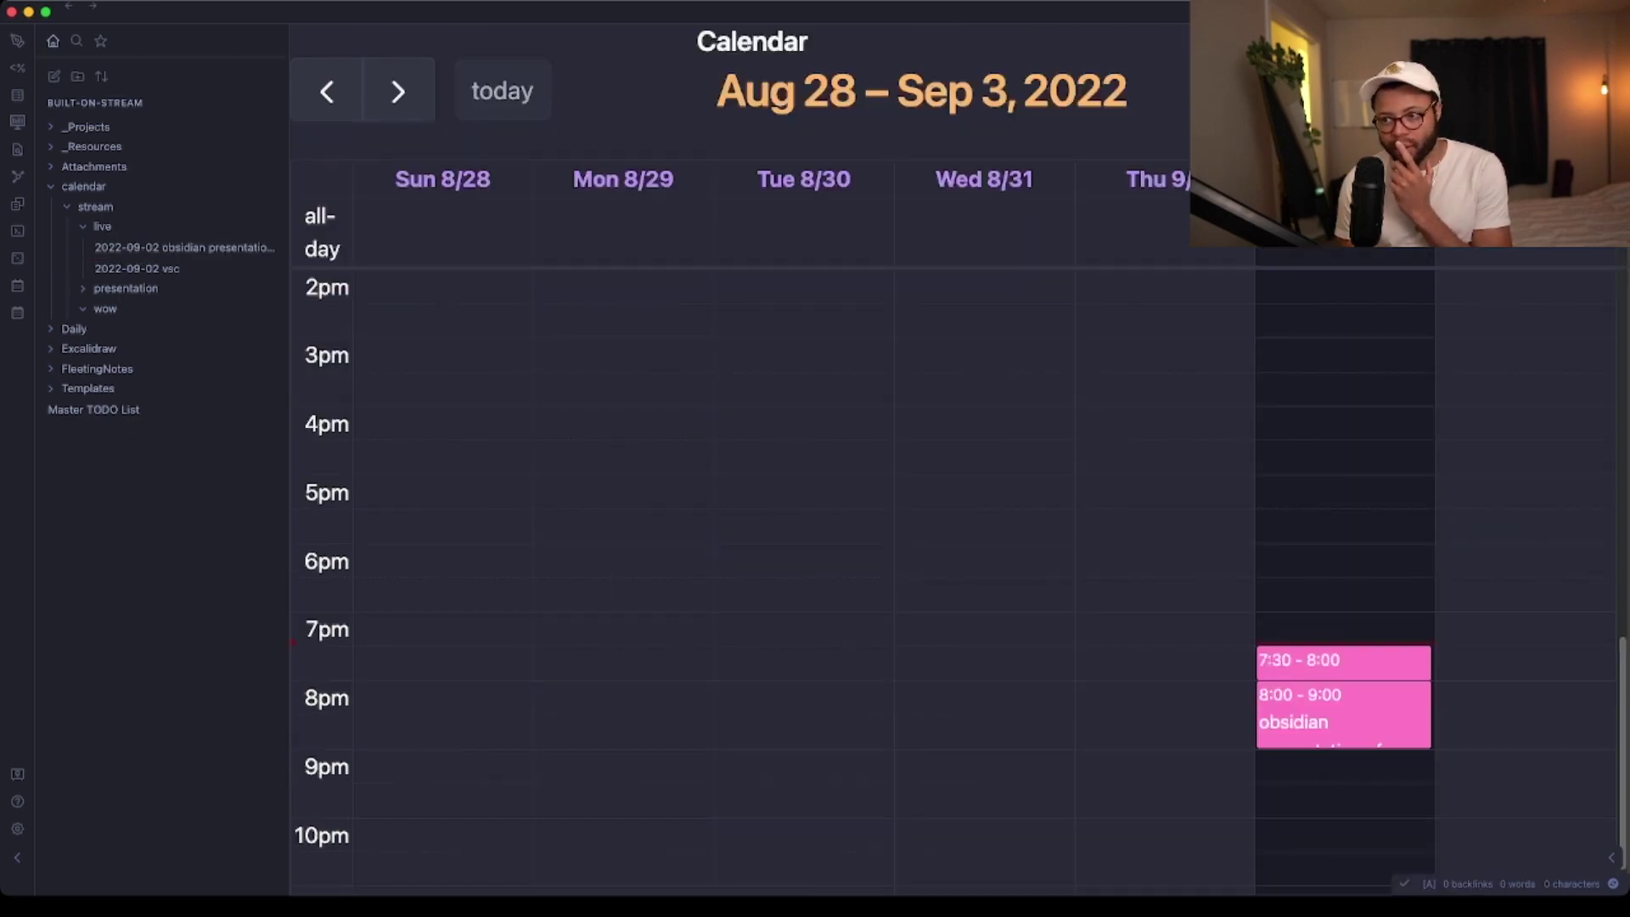